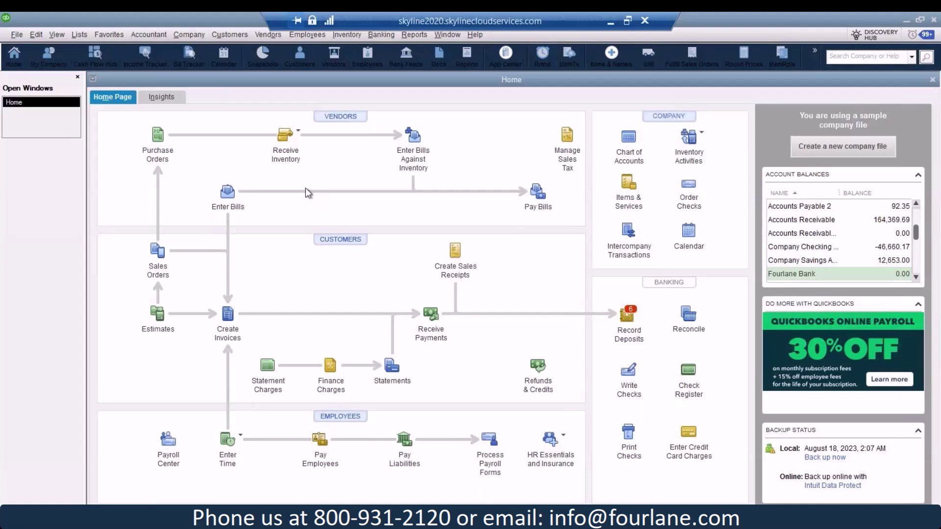
# - Start a new item receipt for the vendor Automobile Company without receiving against its open purchase orders
pyautogui.click(260, 36)
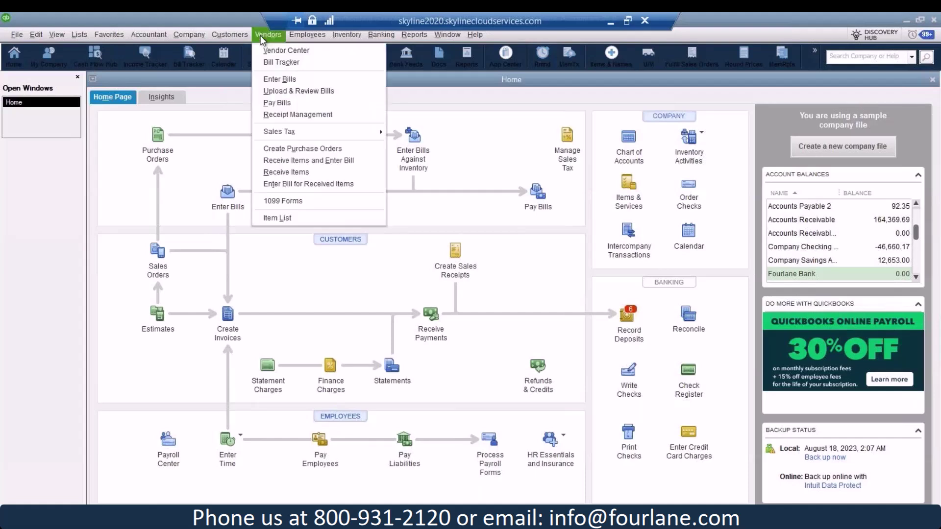
pyautogui.click(310, 173)
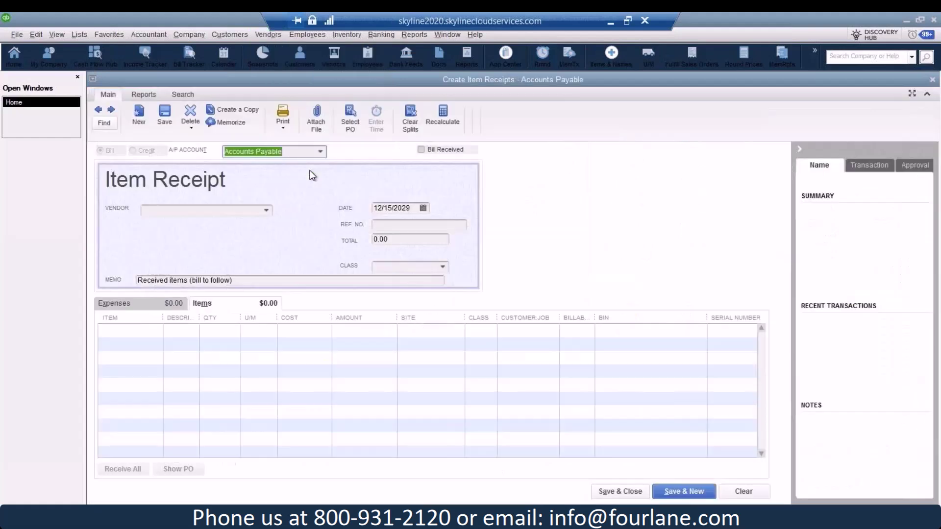
pyautogui.click(239, 323)
pyautogui.click(266, 211)
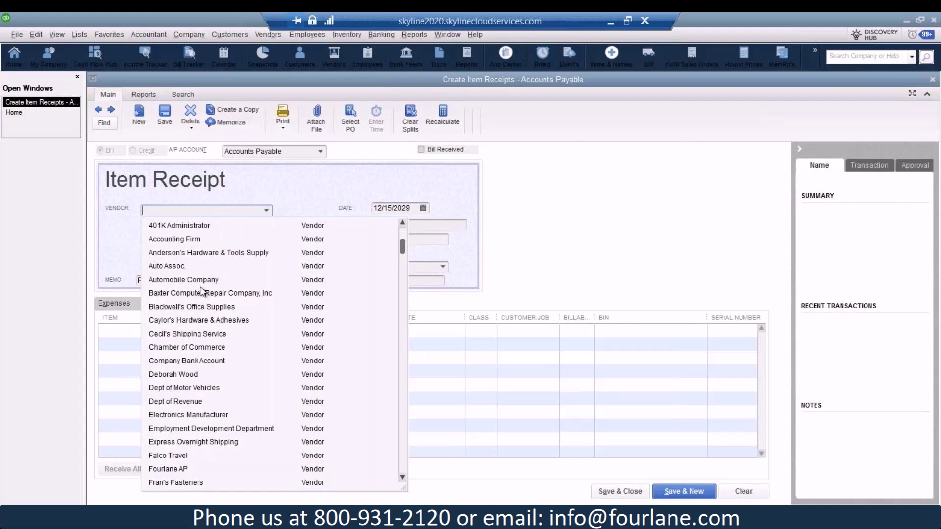
pyautogui.click(199, 280)
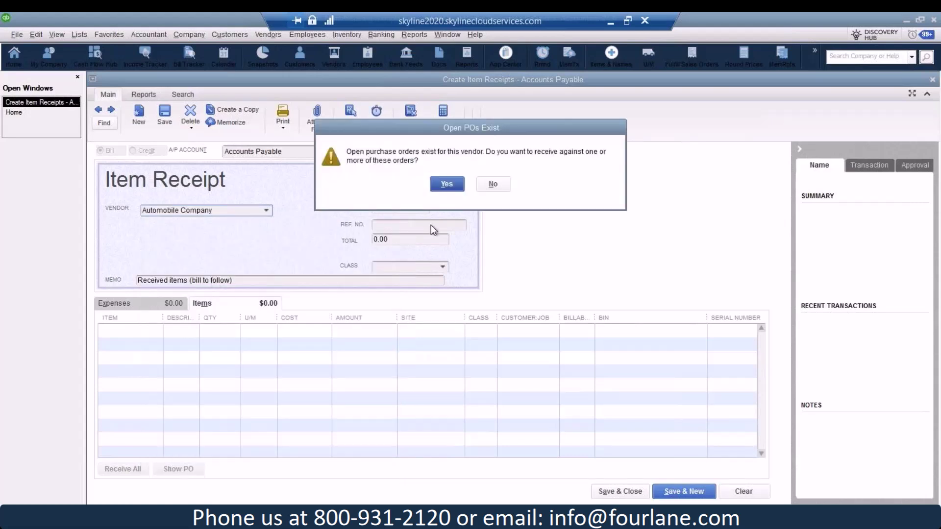
pyautogui.click(493, 185)
# - Add the Connector item to the first line of the item receipt with a quantity of 5
pyautogui.click(113, 331)
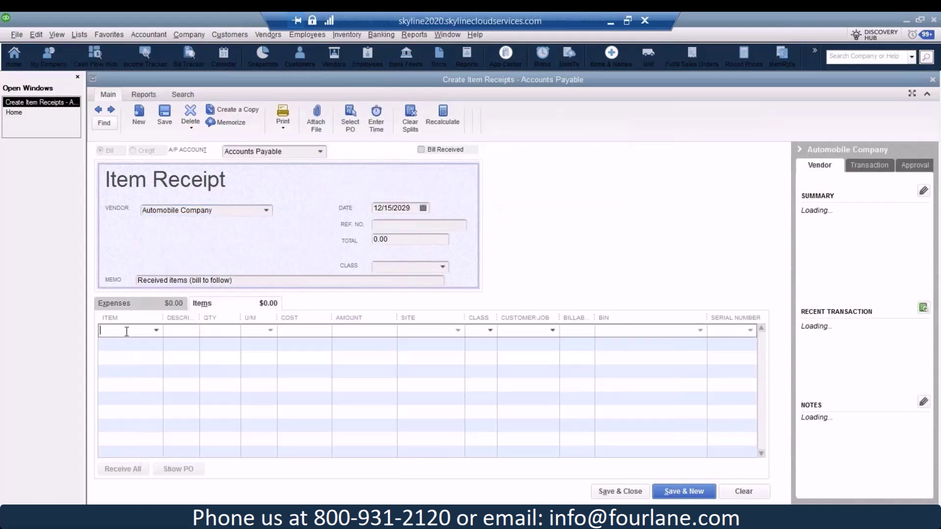
pyautogui.click(156, 331)
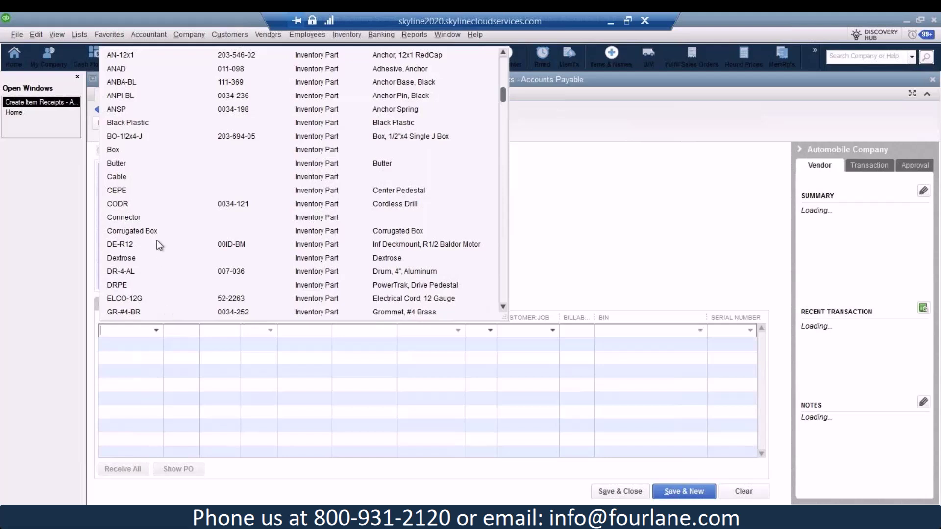
pyautogui.click(141, 219)
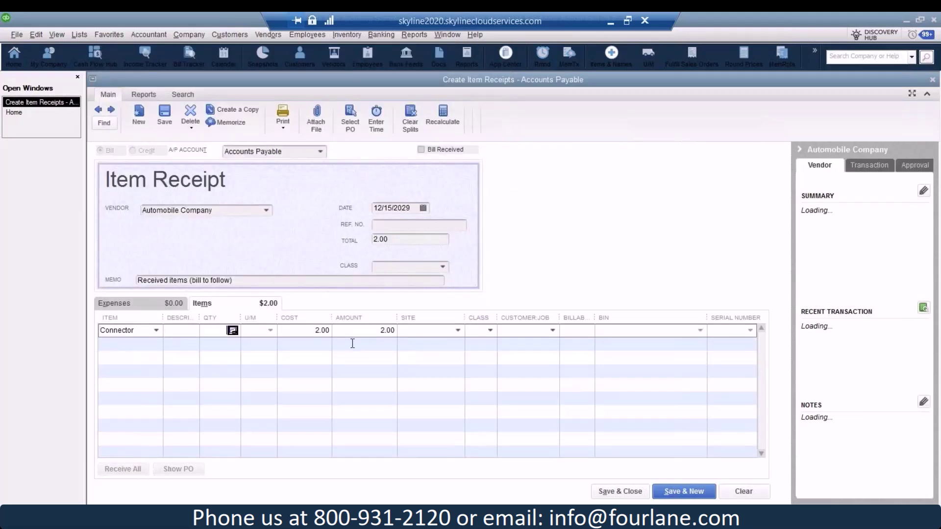
pyautogui.write('5')
pyautogui.press('Tab')
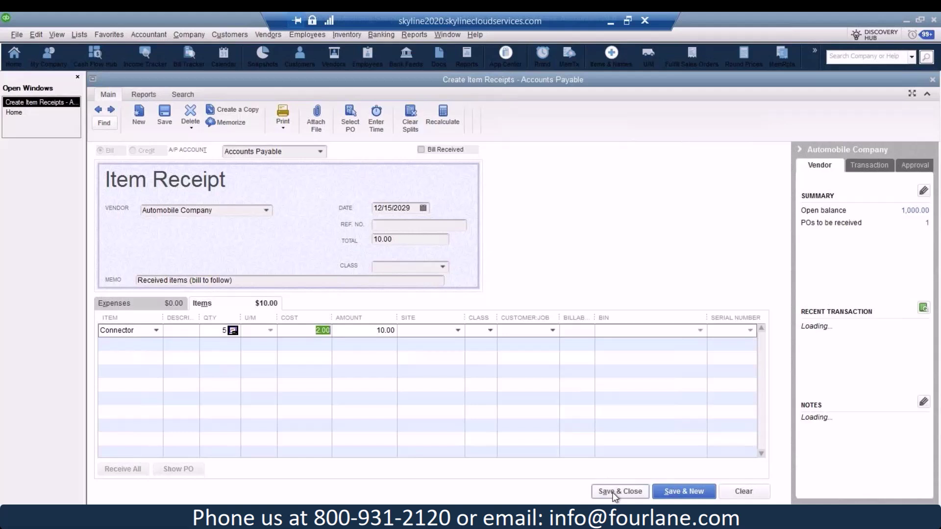
# - Set the Connector line's site to Warehouse 1, and close the item receipt without saving it
pyautogui.click(614, 493)
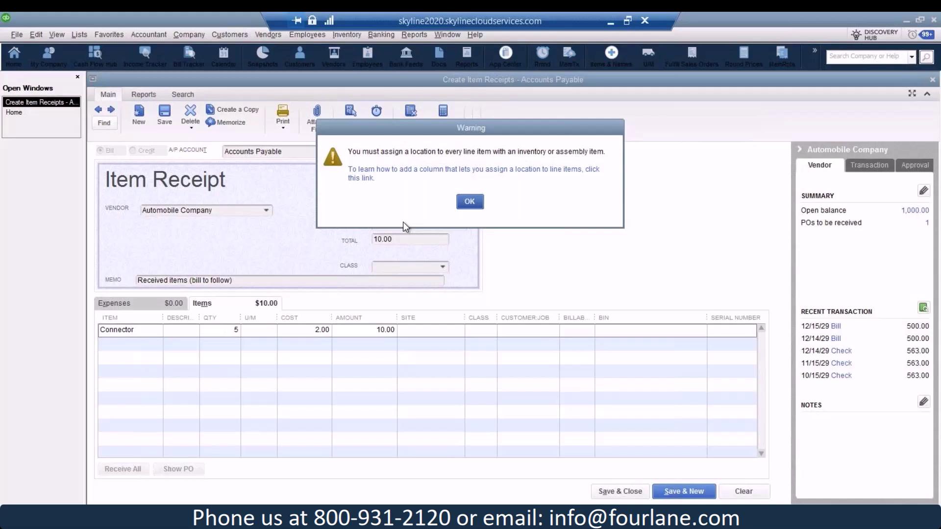
pyautogui.click(476, 205)
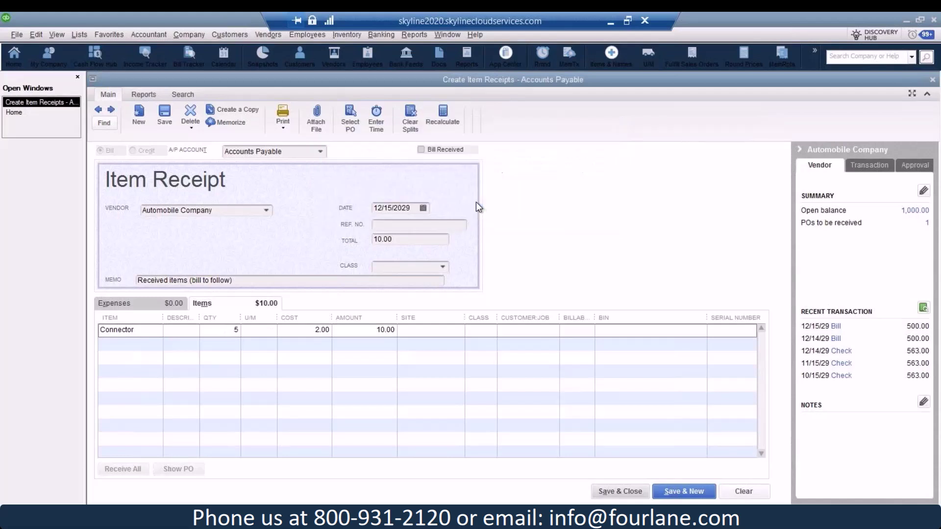
pyautogui.click(409, 334)
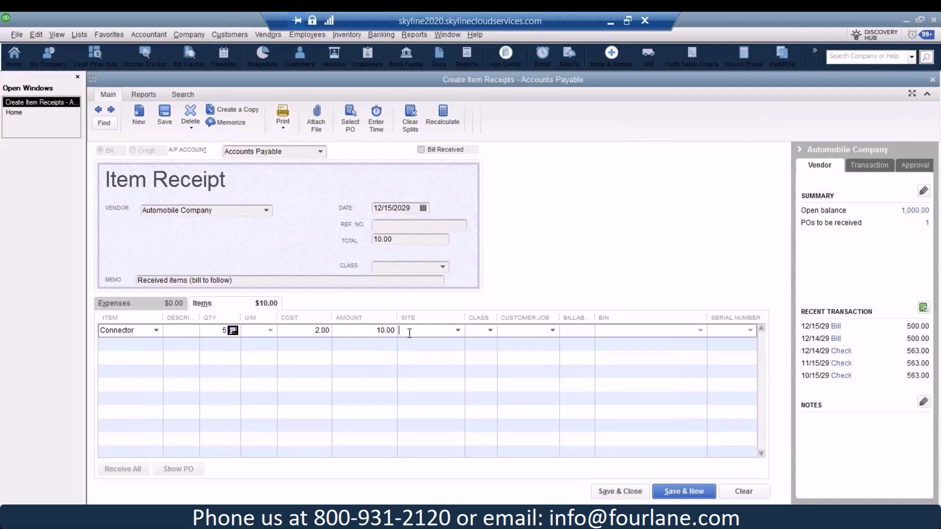
pyautogui.click(456, 330)
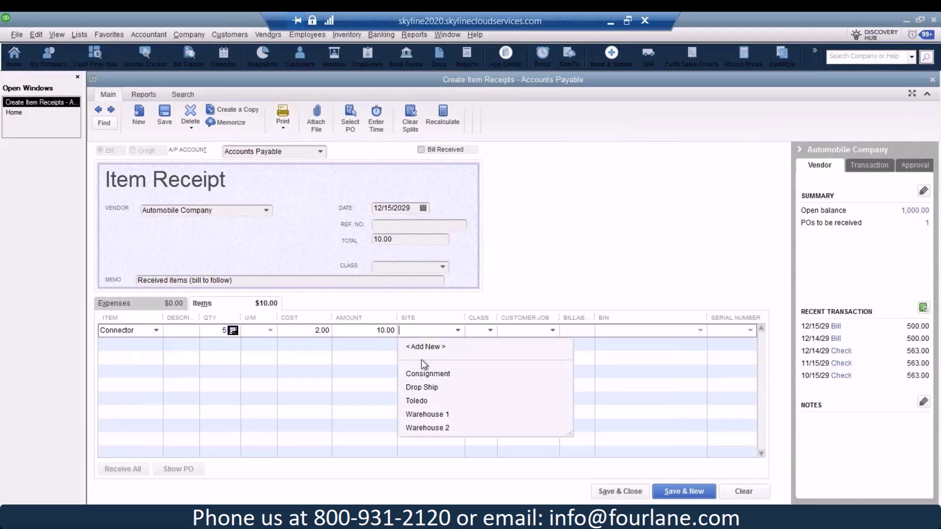
pyautogui.click(438, 414)
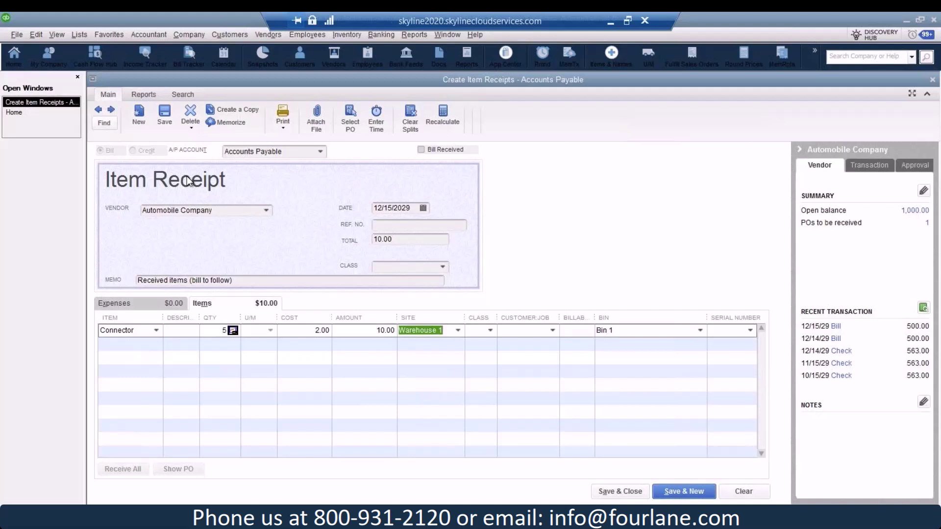
pyautogui.click(932, 80)
pyautogui.click(481, 178)
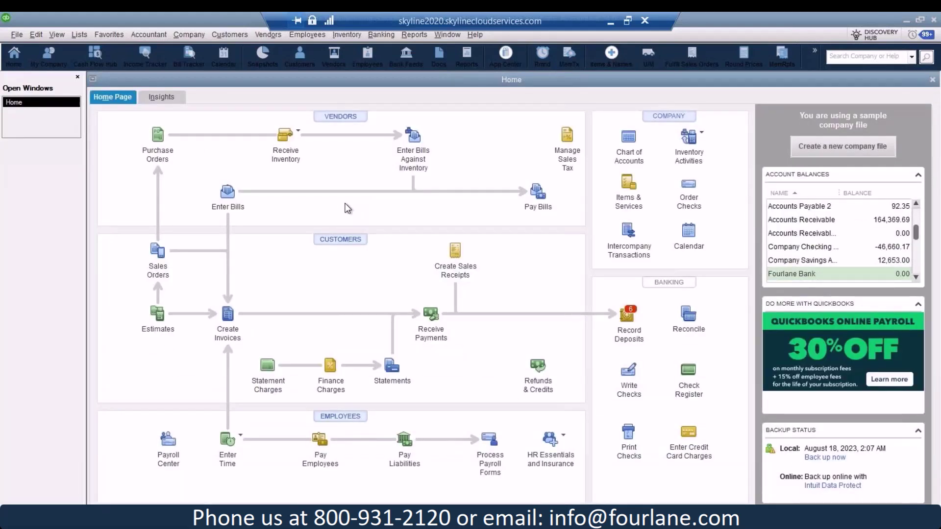
# - View a blank purchase order and a blank invoice to check their line-item columns, closing each form
pyautogui.click(157, 139)
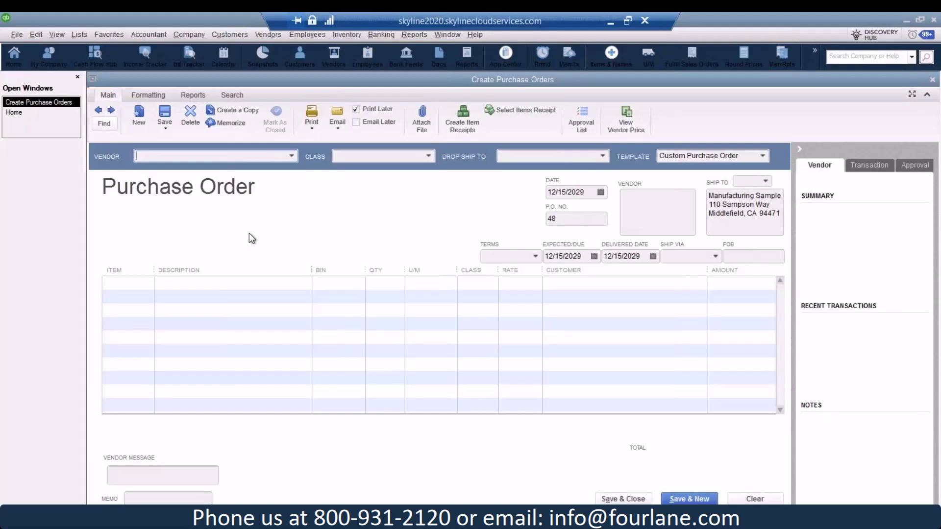
pyautogui.click(932, 80)
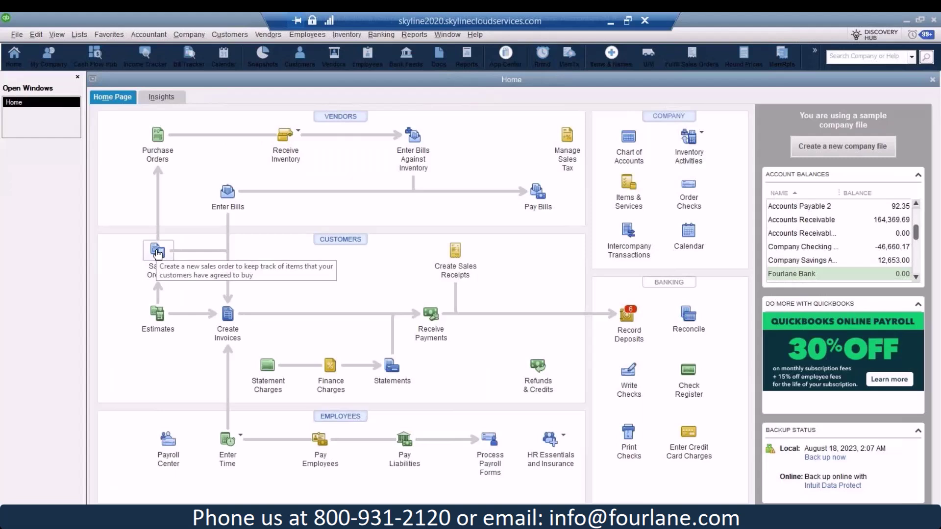
pyautogui.click(228, 316)
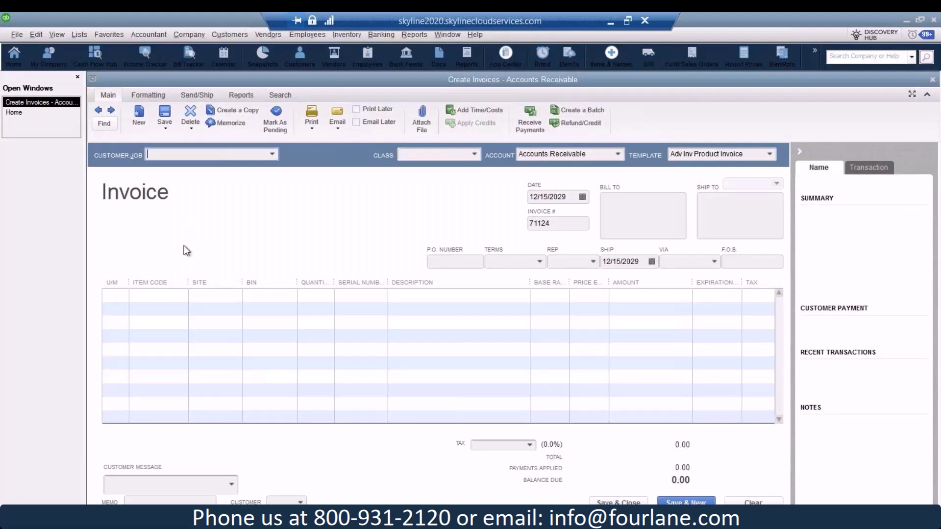
pyautogui.click(266, 36)
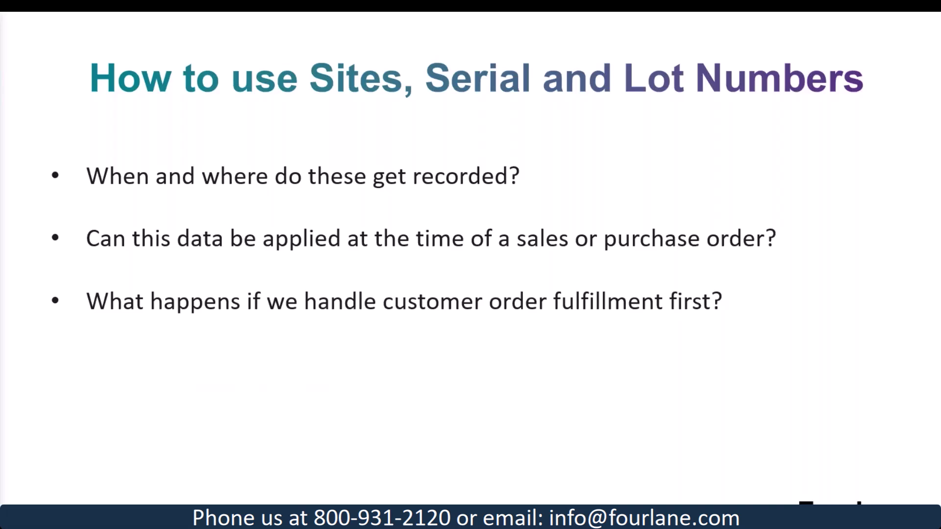
pyautogui.press('Right')
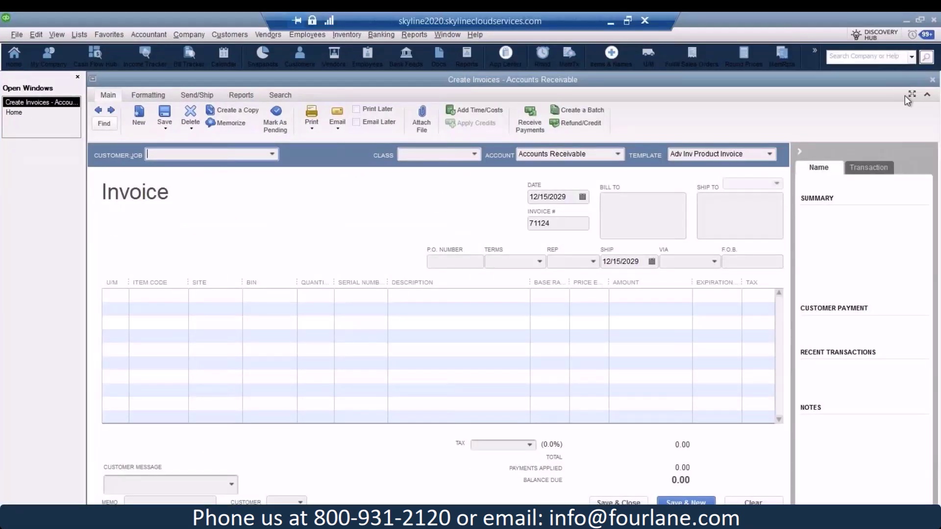
pyautogui.click(933, 81)
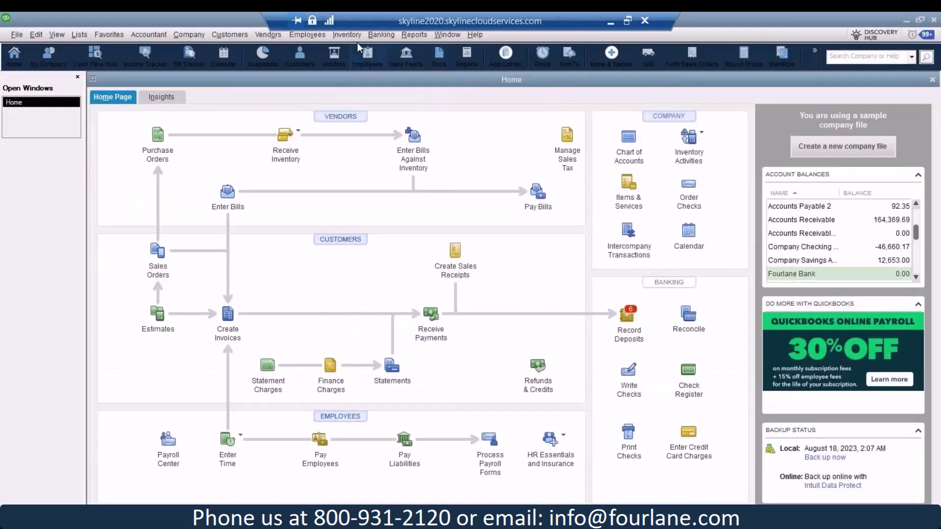
# - Open the Inventory Valuation Summary report and the Inventory Valuation Summary by Site report
pyautogui.click(407, 36)
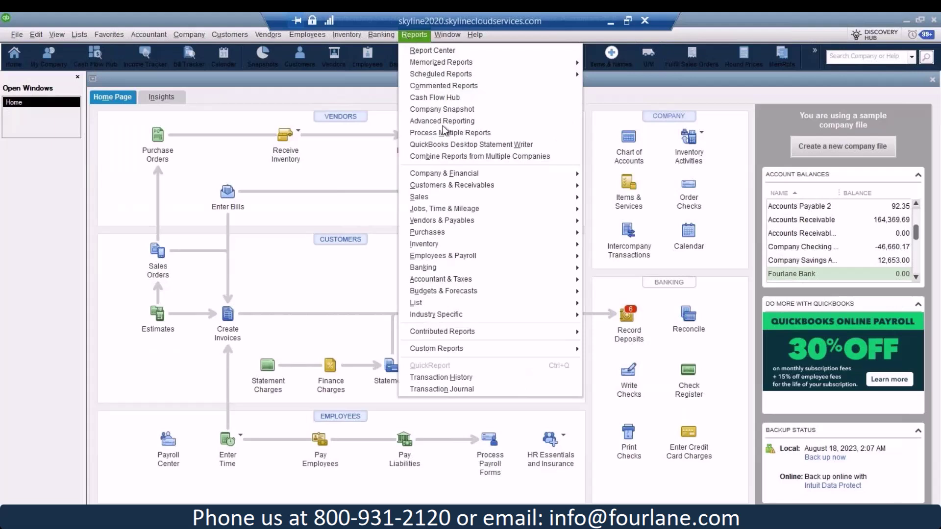
pyautogui.moveTo(457, 242)
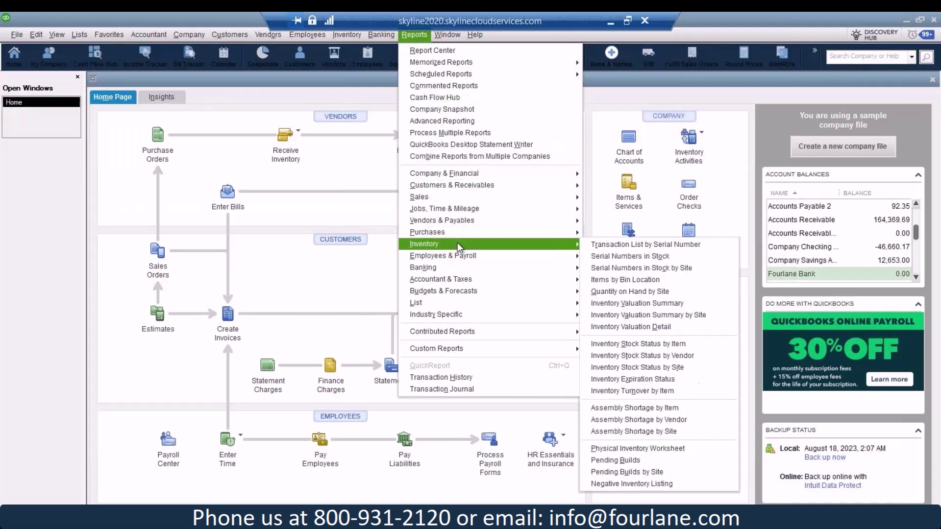
pyautogui.click(670, 303)
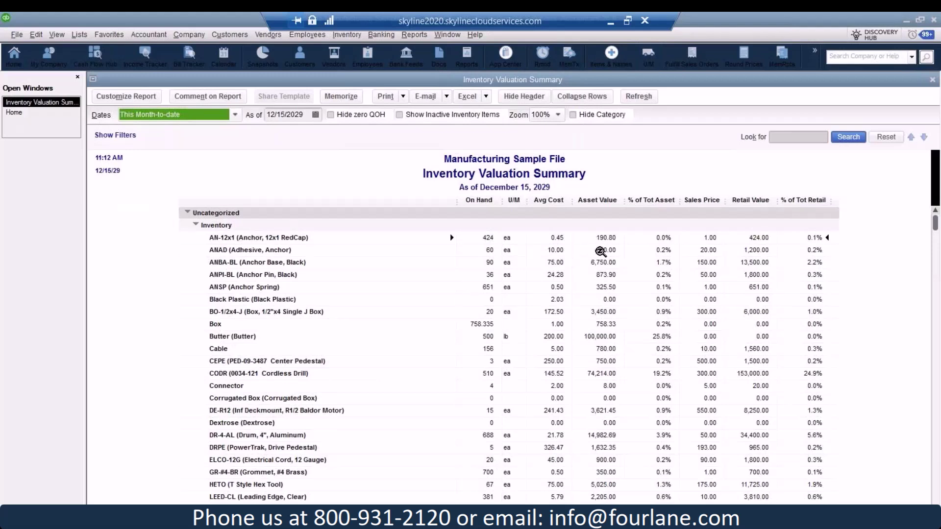
pyautogui.click(416, 38)
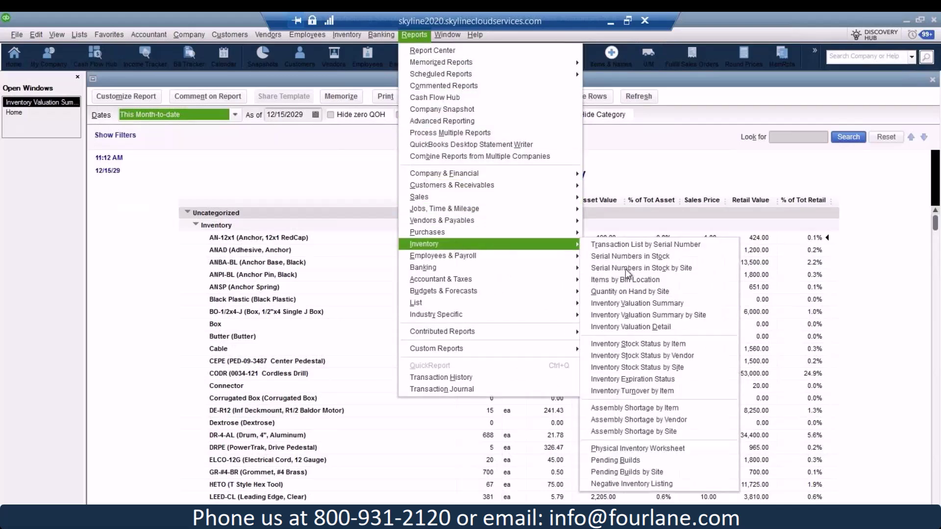
pyautogui.click(667, 316)
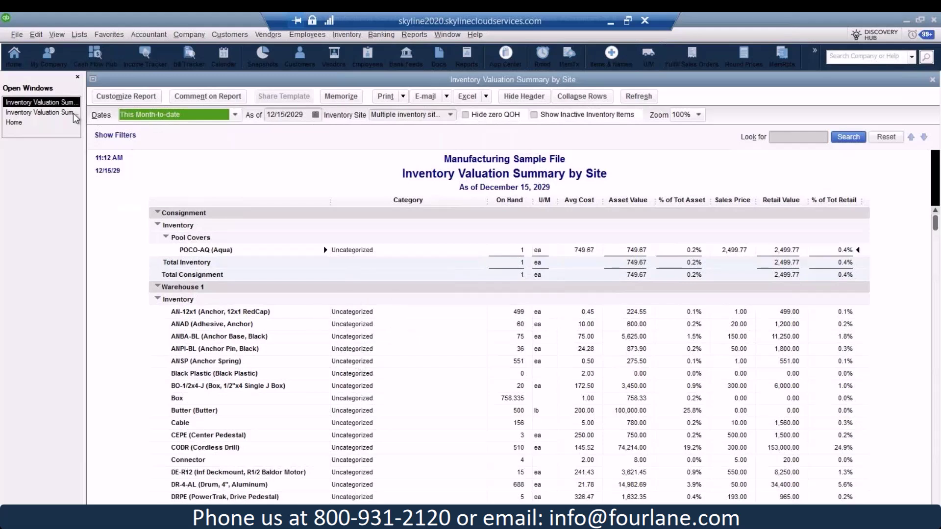
# - Compare item quantities and values between the overall and by-site inventory valuation reports, and close both reports
pyautogui.click(47, 112)
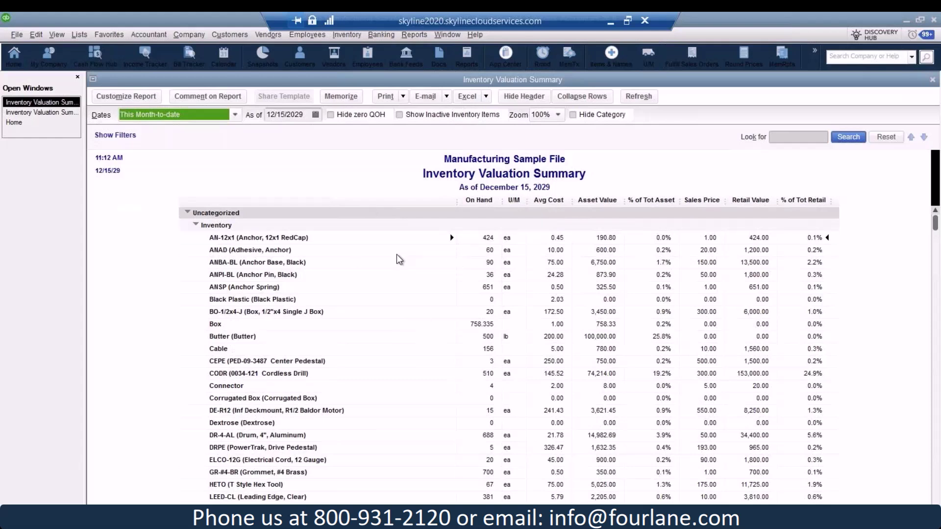
pyautogui.click(60, 112)
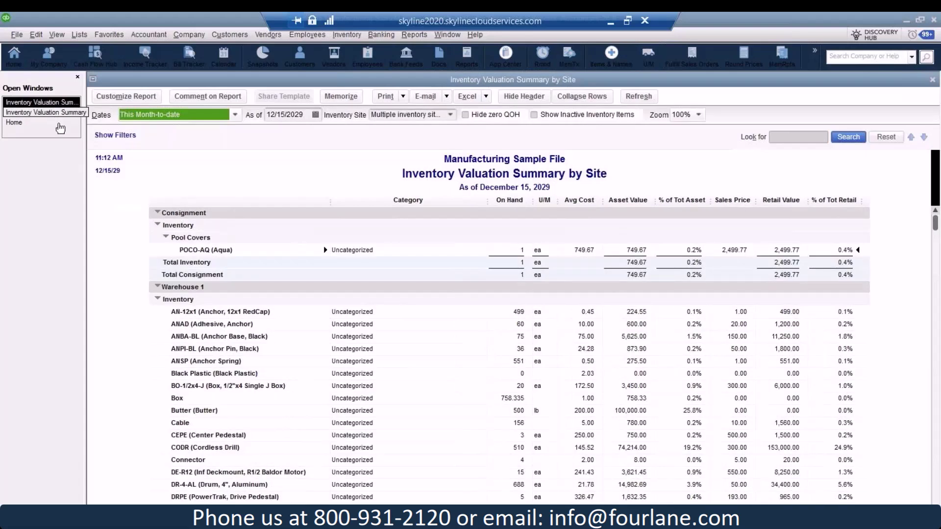
pyautogui.click(44, 112)
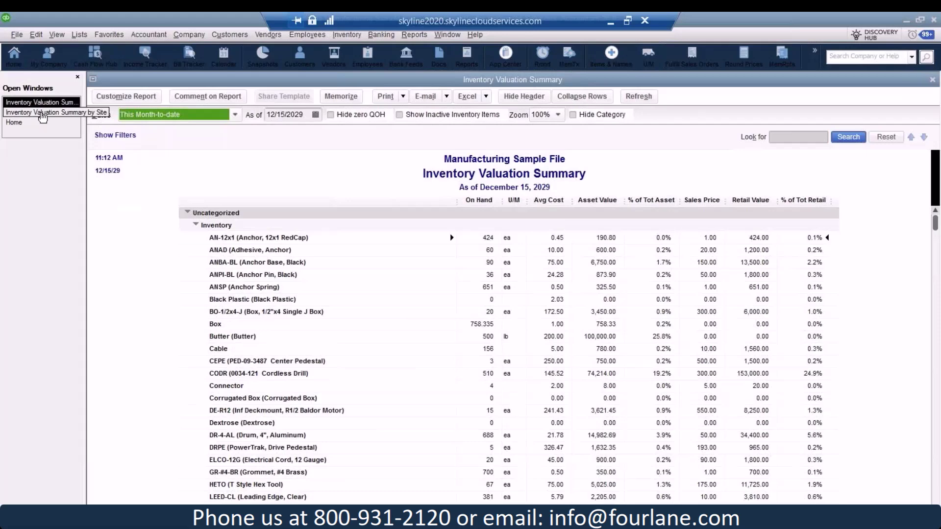
pyautogui.click(44, 116)
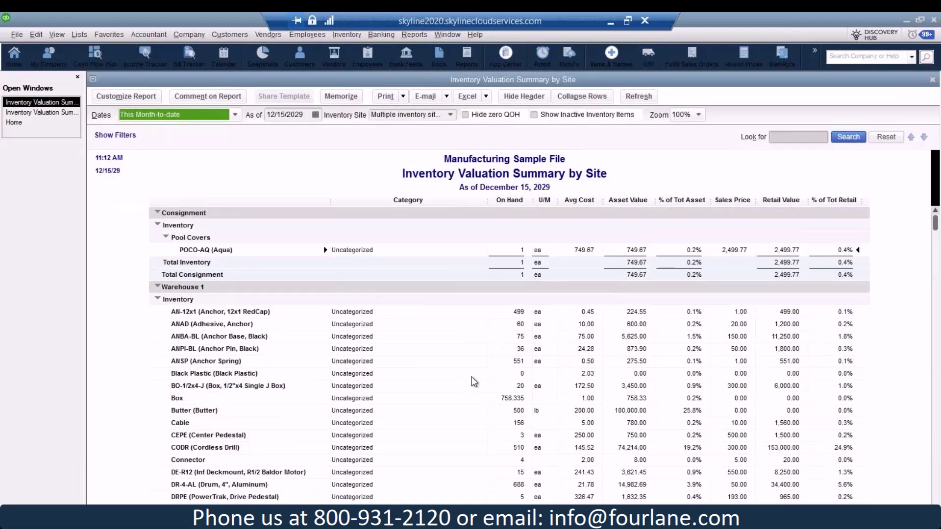
pyautogui.scroll(-1, 520, 406)
pyautogui.scroll(-6, 521, 406)
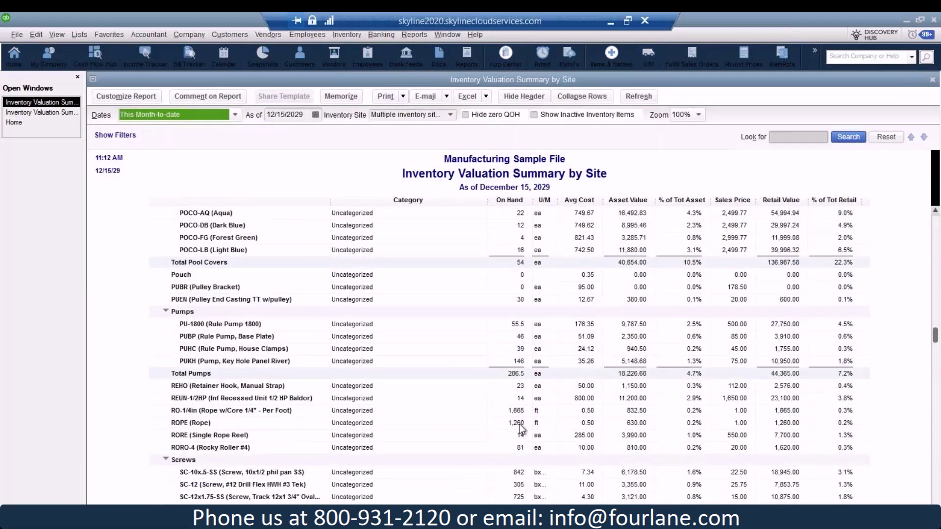
pyautogui.scroll(-3, 521, 429)
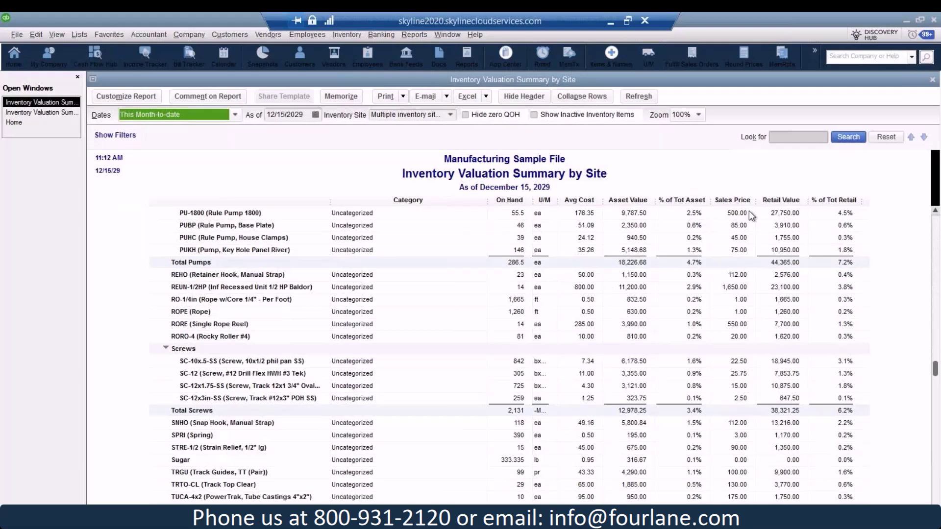
pyautogui.click(932, 82)
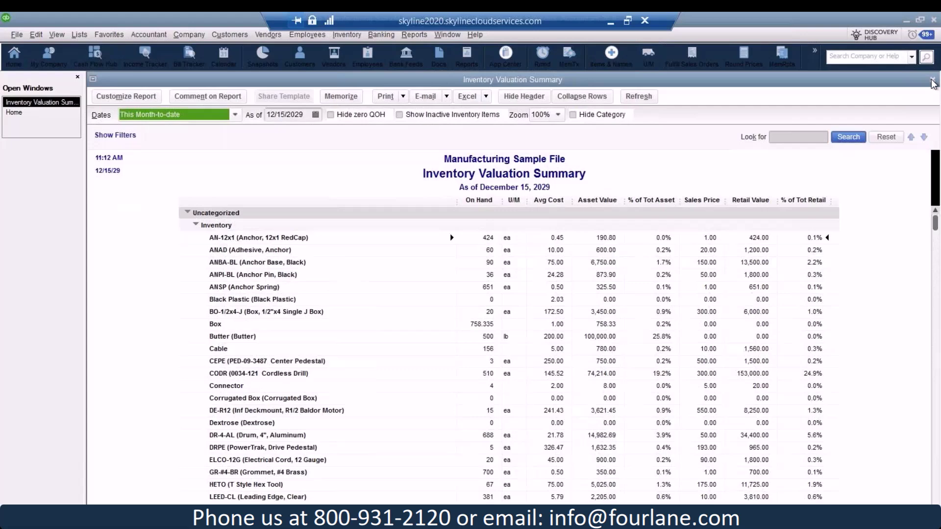
pyautogui.click(933, 81)
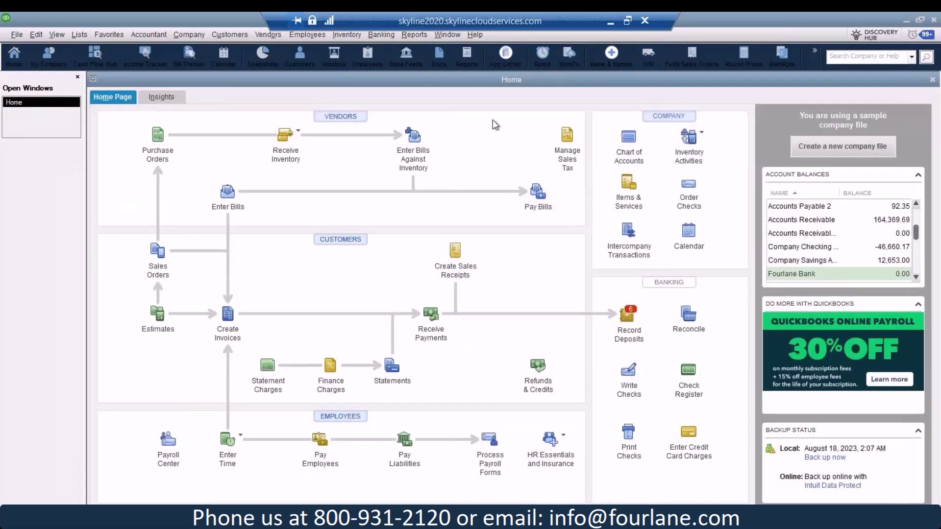
# - Open the Items by Bin Location report, examine items, bins, serial numbers and the available inventory sites, and close the report
pyautogui.click(414, 36)
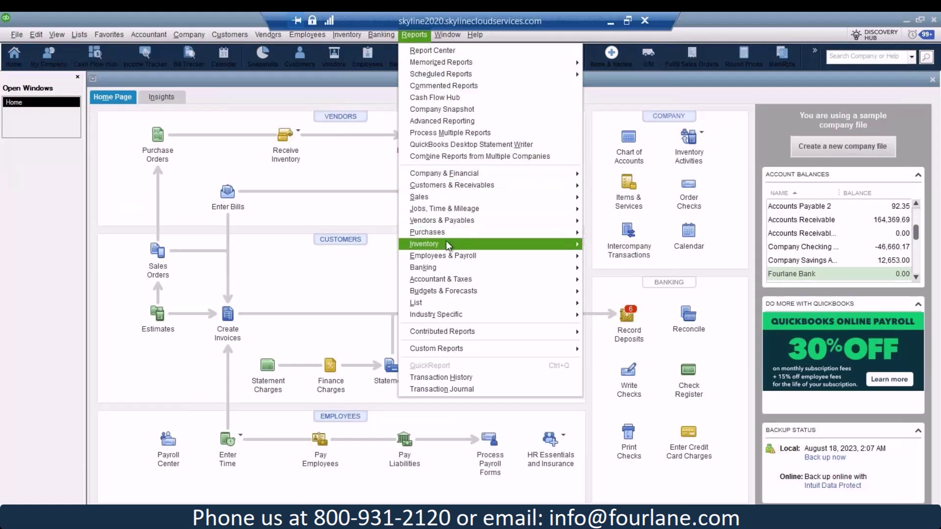
pyautogui.moveTo(448, 247)
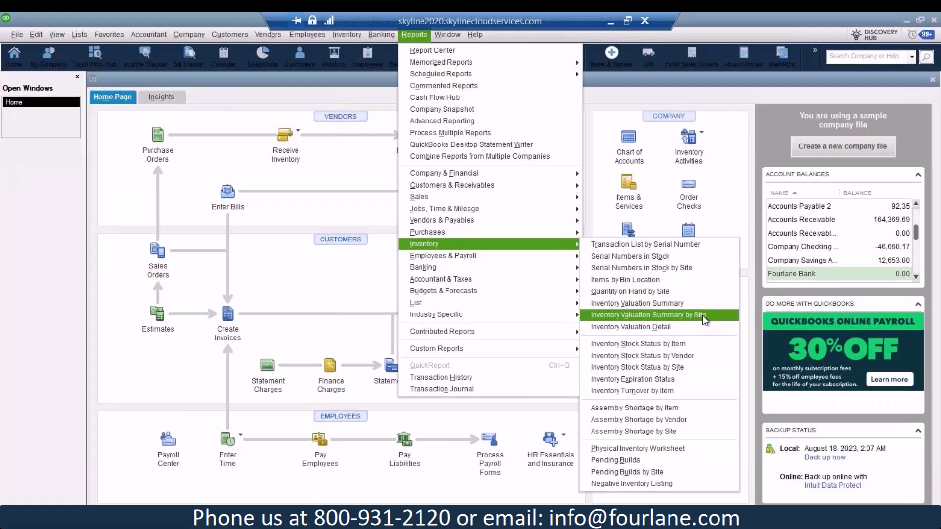
pyautogui.click(649, 278)
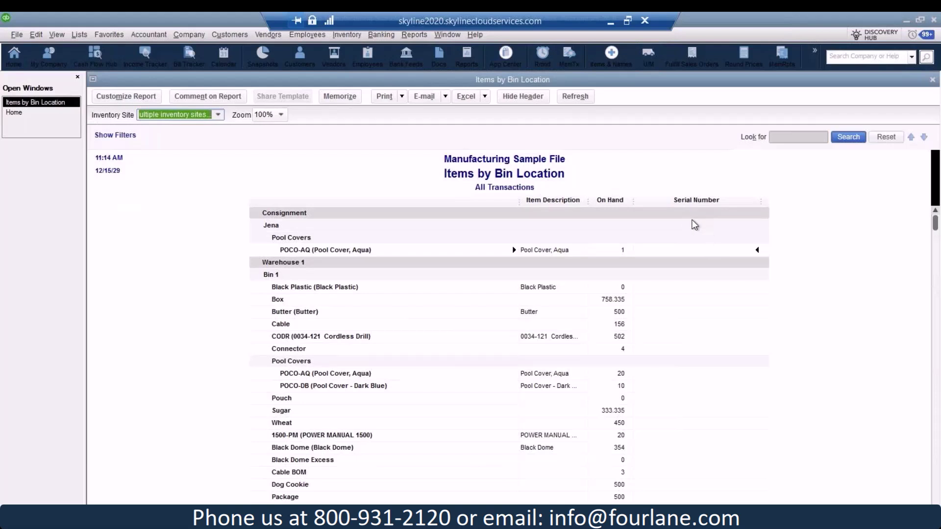
pyautogui.scroll(-10, 708, 341)
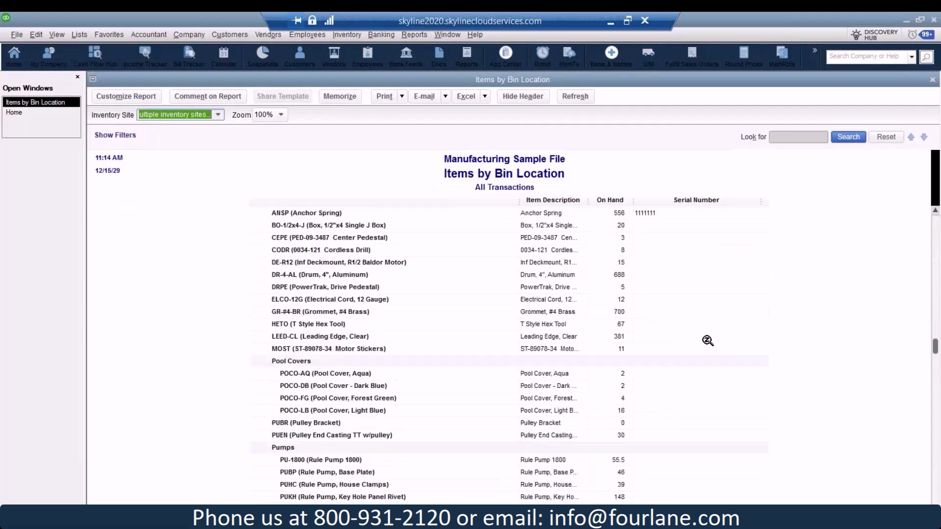
pyautogui.scroll(-1, 708, 341)
pyautogui.scroll(3, 708, 340)
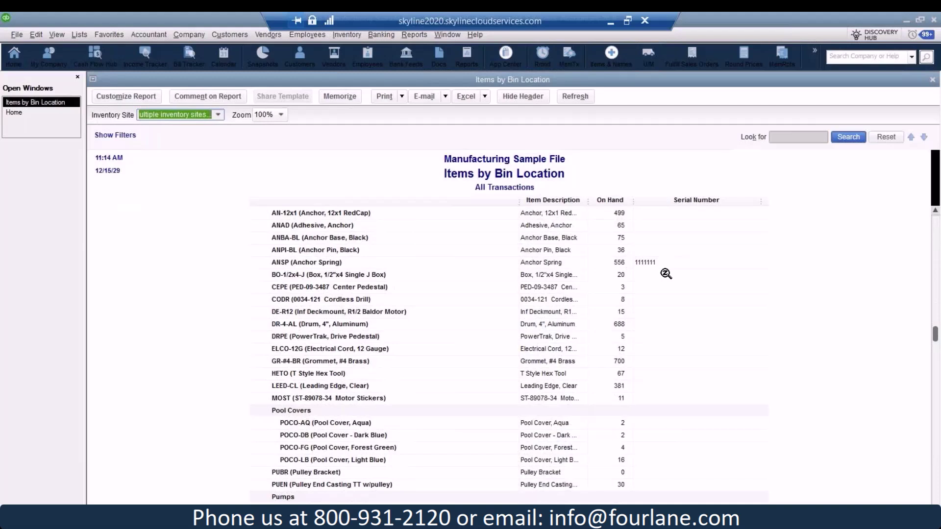
pyautogui.scroll(20, 656, 312)
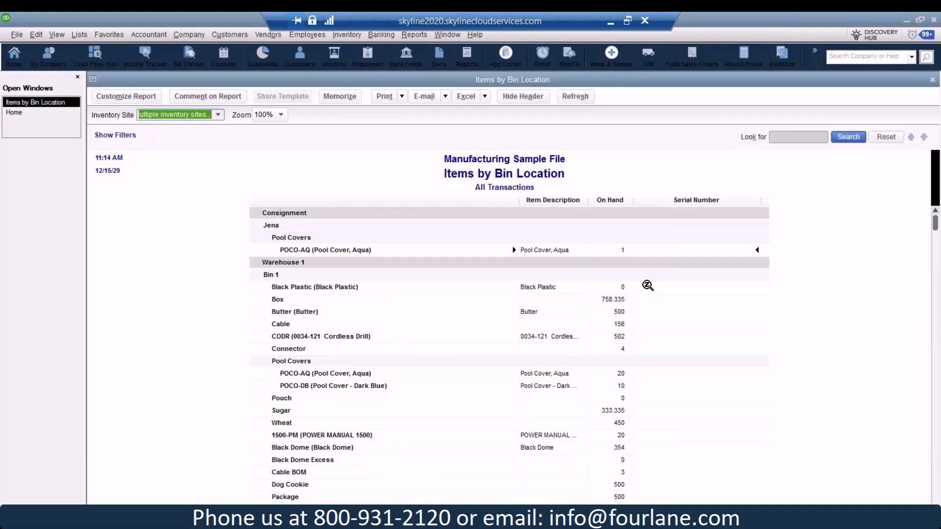
pyautogui.click(219, 115)
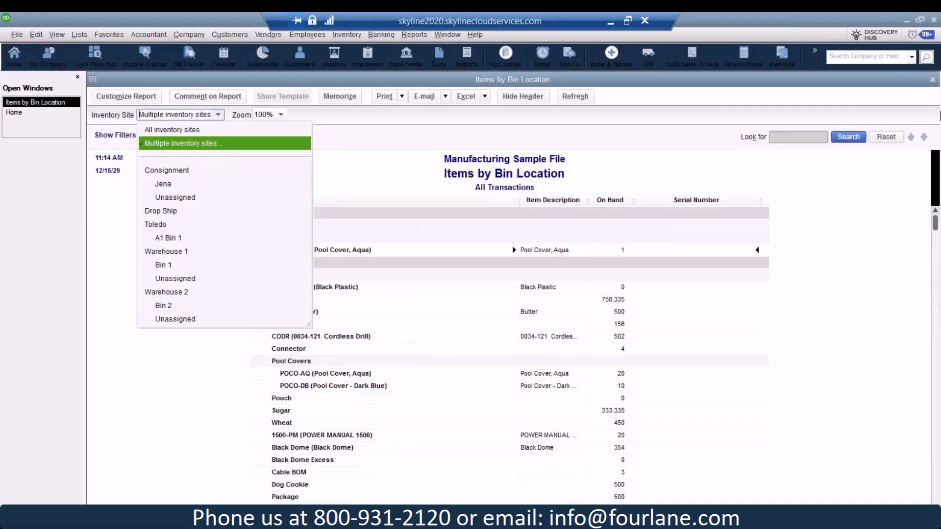
pyautogui.click(933, 80)
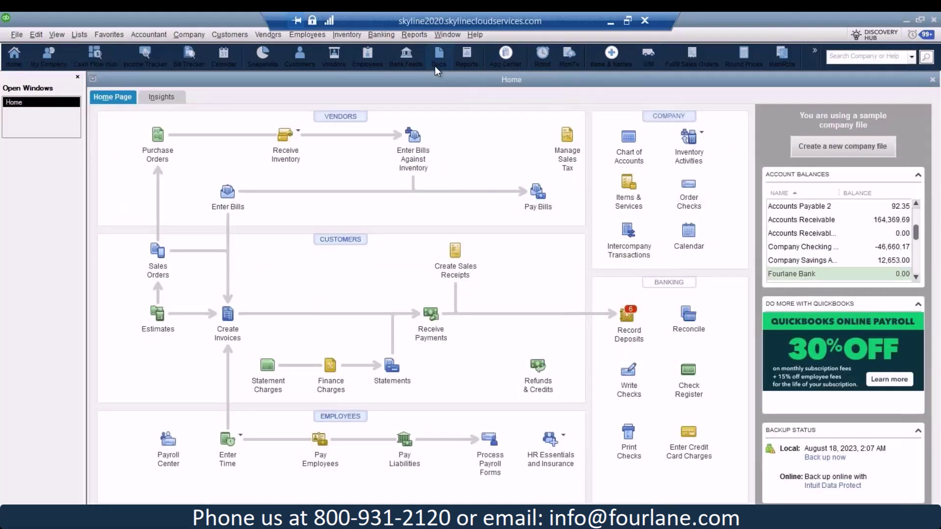
# - Open the item and serial number filter for the Transaction List by Serial Number report, and cancel it
pyautogui.click(419, 39)
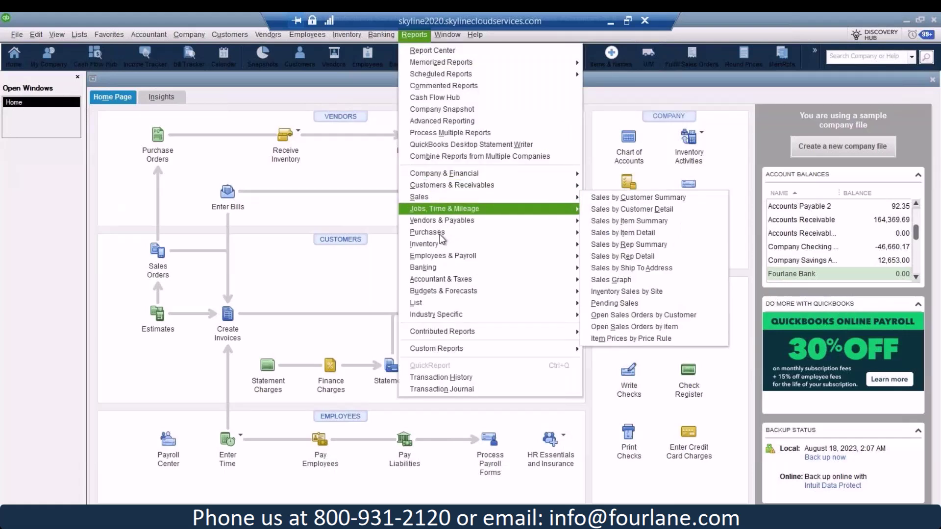
pyautogui.moveTo(441, 245)
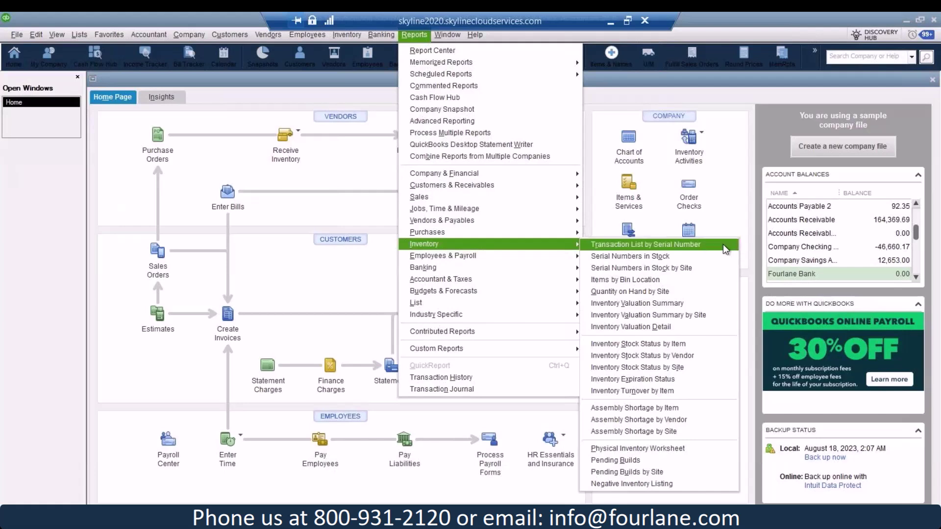
pyautogui.click(699, 249)
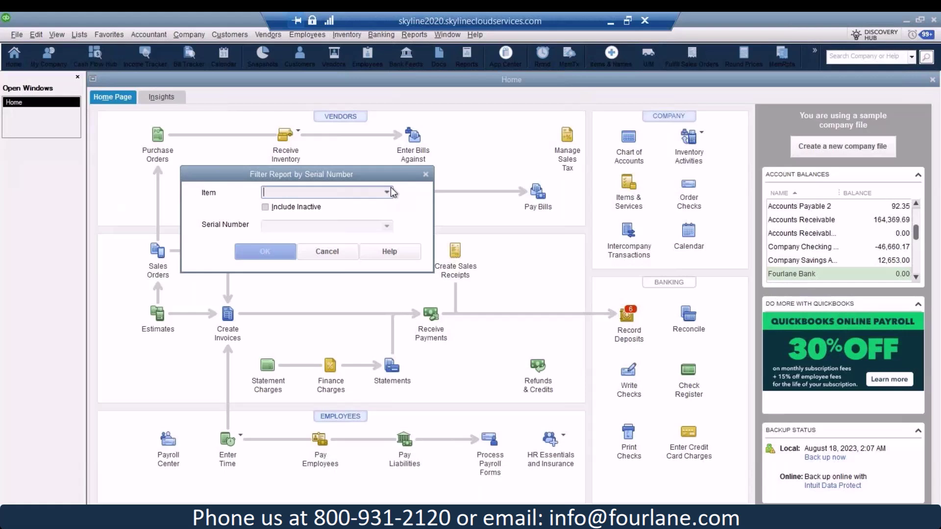
pyautogui.click(326, 252)
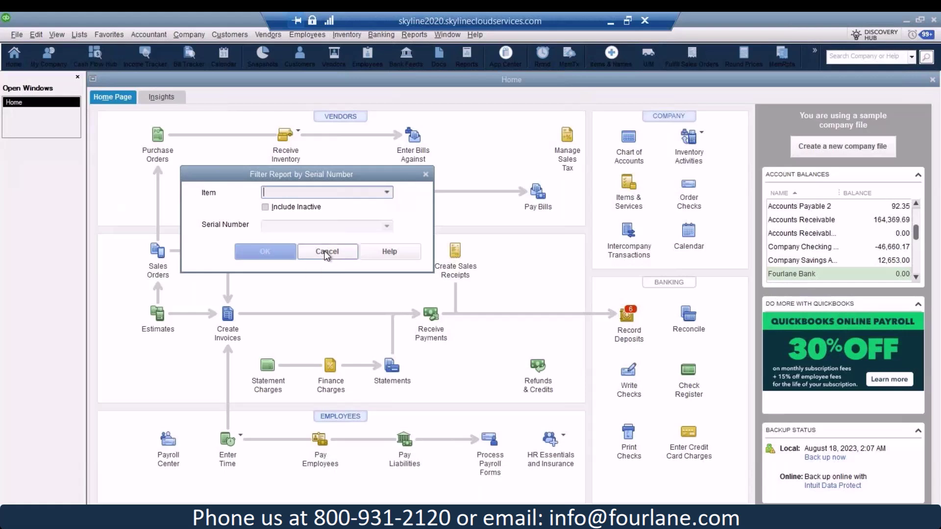
# - Open the Serial Numbers in Stock report
pyautogui.click(420, 38)
pyautogui.moveTo(455, 244)
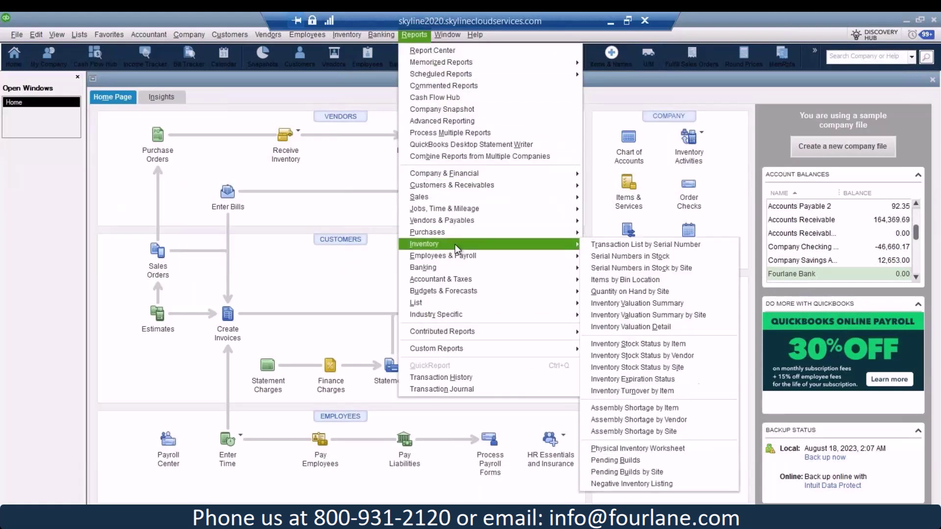
pyautogui.click(638, 256)
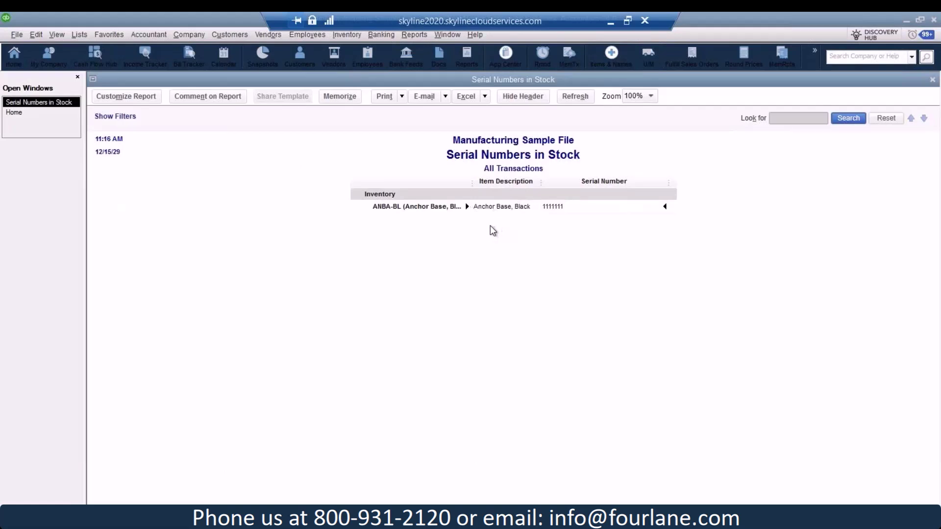
# - Check the display and filter customization options of the Serial Numbers in Stock report, cancel without changes, and close the report
pyautogui.click(146, 96)
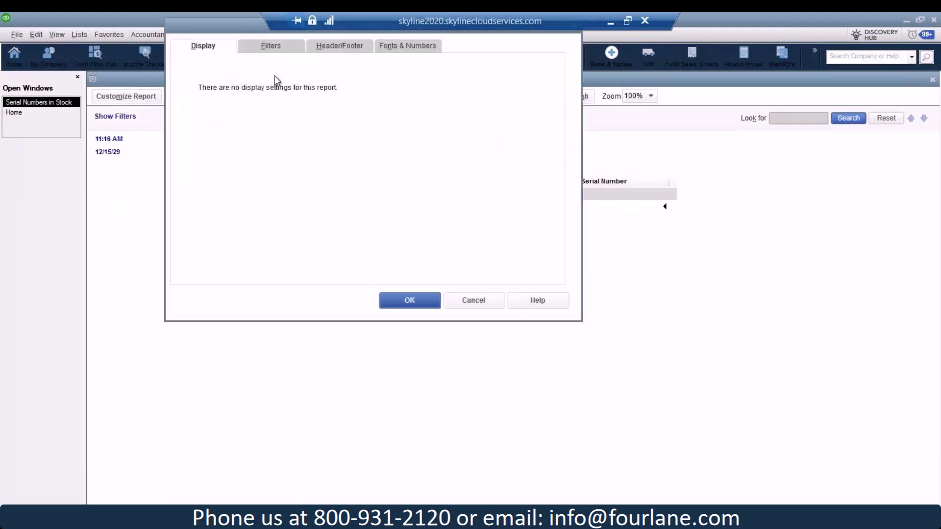
pyautogui.moveTo(205, 25); pyautogui.dragTo(261, 94)
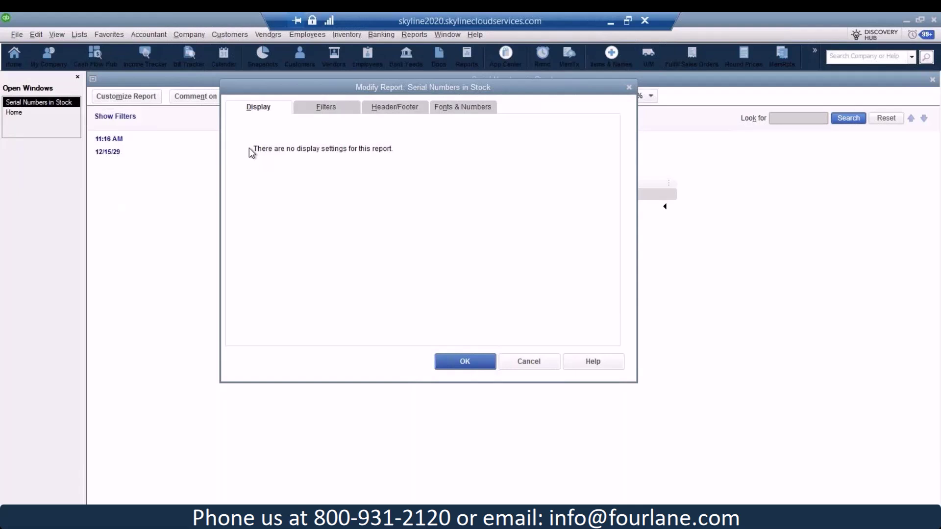
pyautogui.click(327, 108)
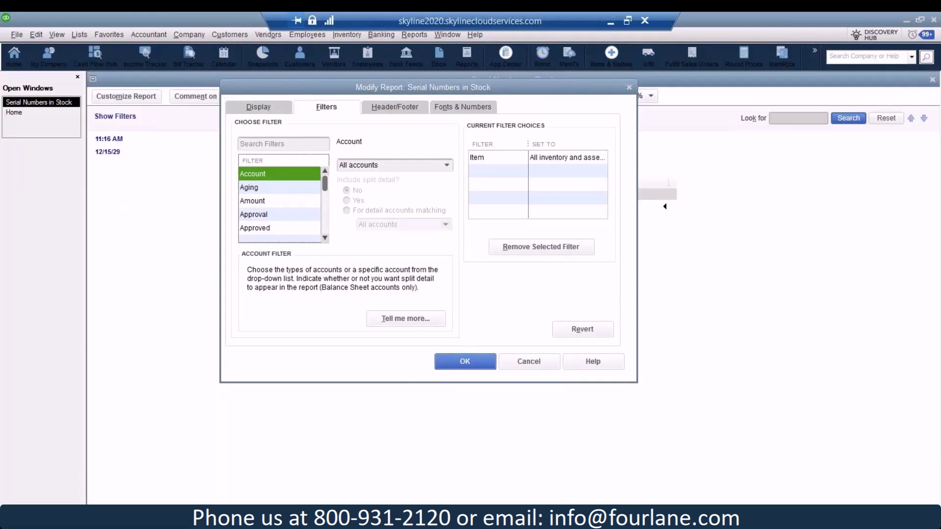
pyautogui.click(246, 108)
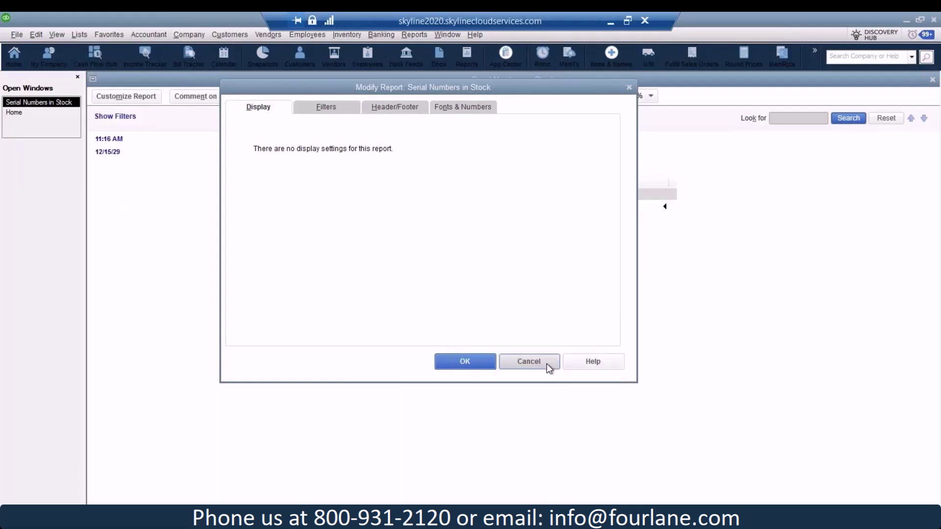
pyautogui.click(528, 362)
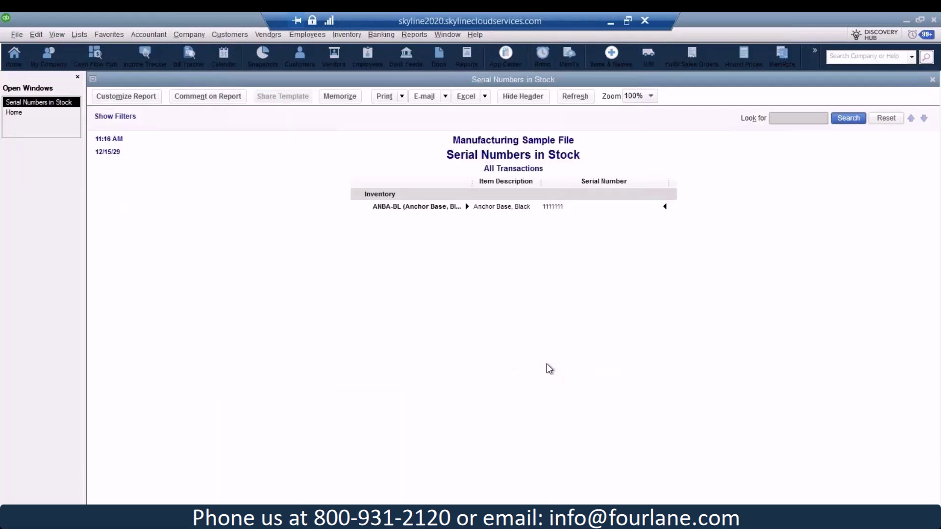
pyautogui.click(933, 80)
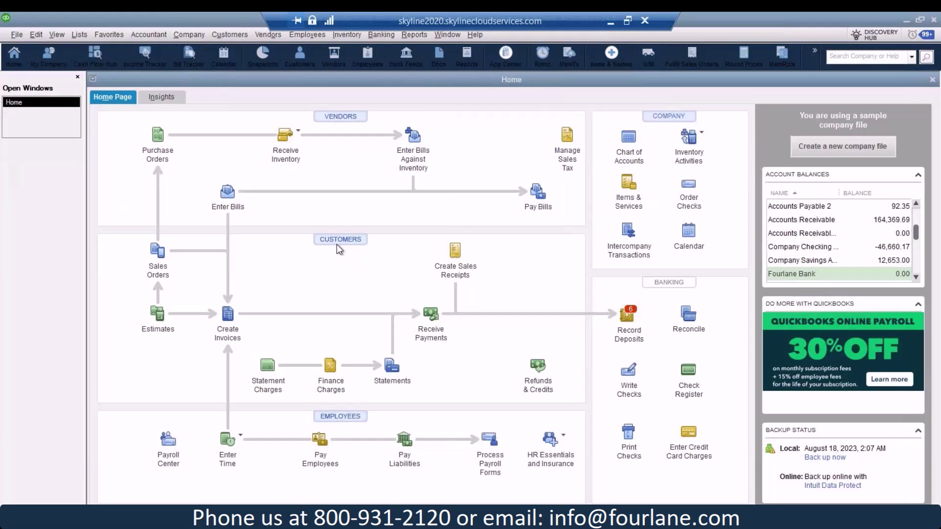
# - Open a blank item receipt to view its site, bin and serial number columns, and close it
pyautogui.click(264, 36)
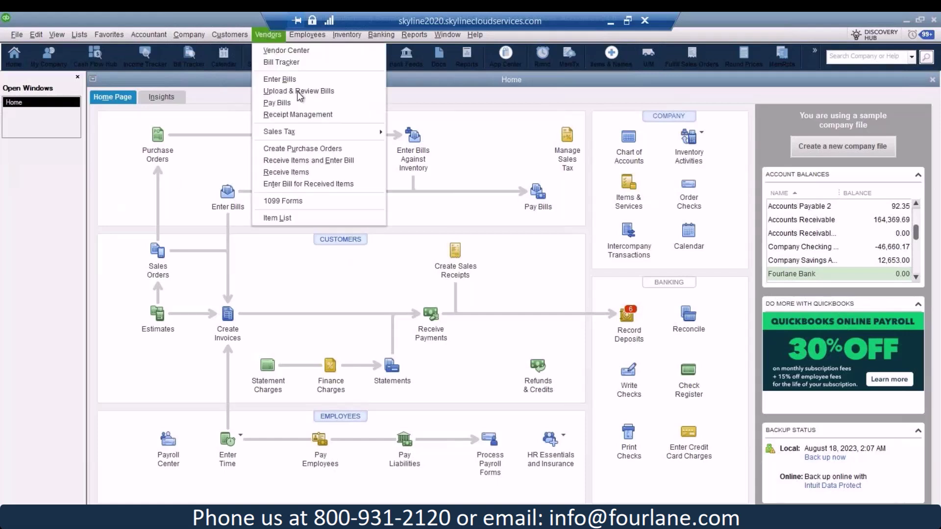
pyautogui.click(318, 172)
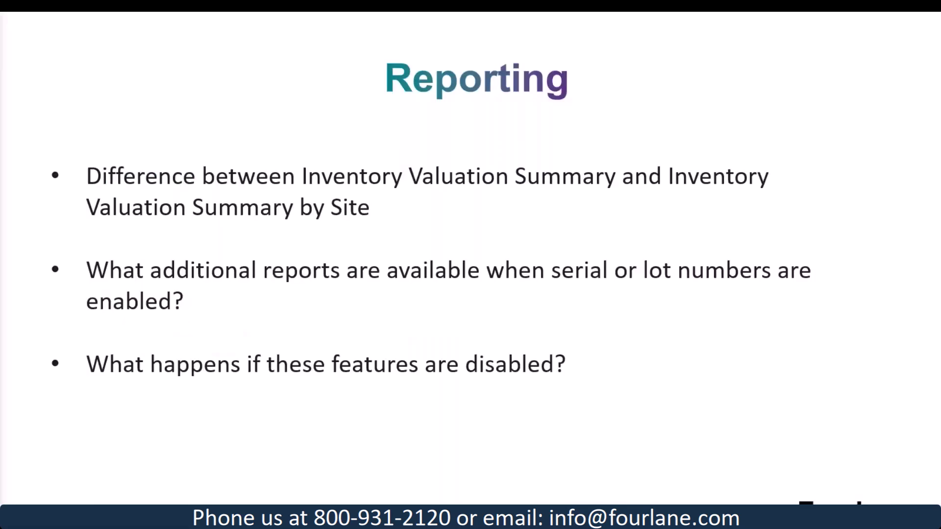
pyautogui.press('Right')
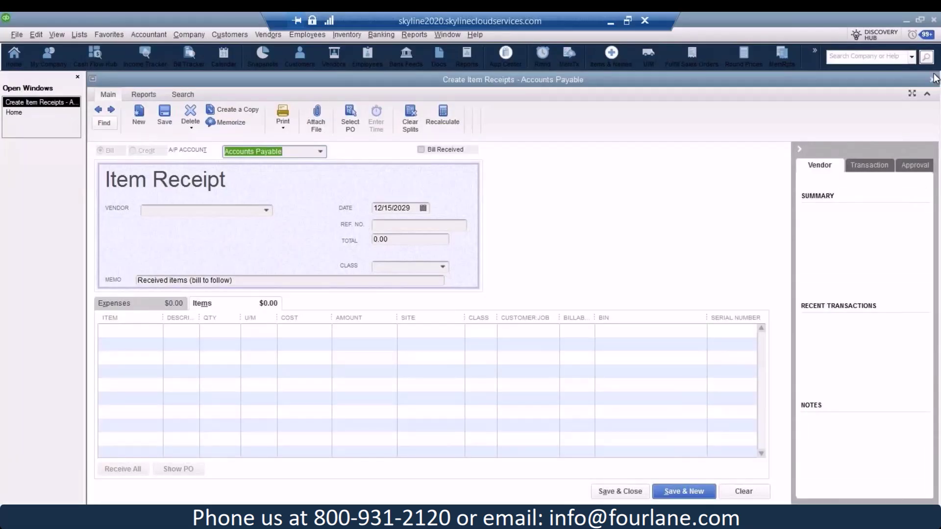
pyautogui.click(934, 81)
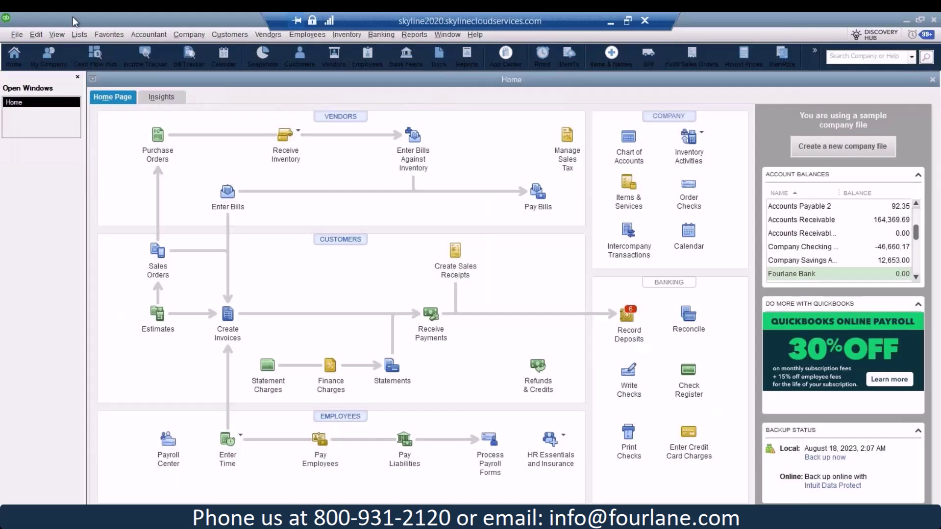
# - Search the Chart of Accounts for "land" to check the landed costs account, and close the list
pyautogui.click(80, 35)
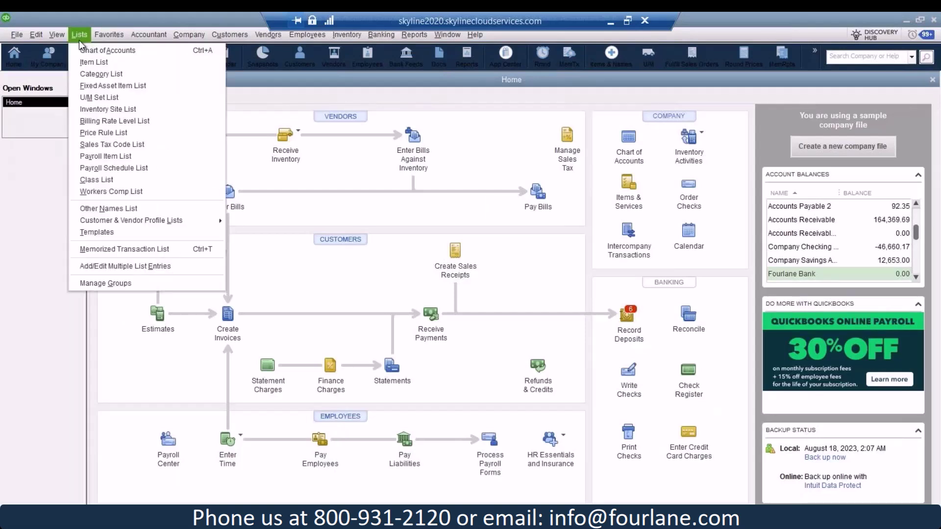
pyautogui.click(83, 50)
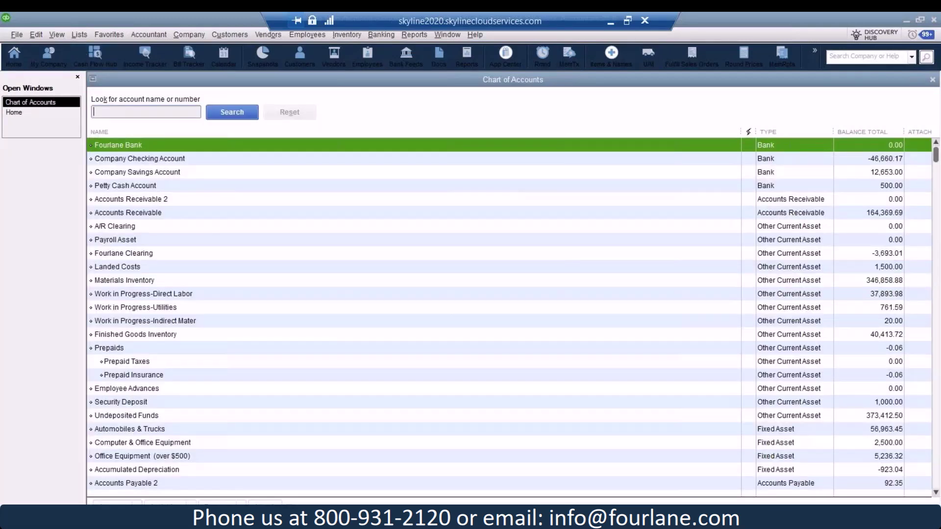
pyautogui.write('land')
pyautogui.press('Return')
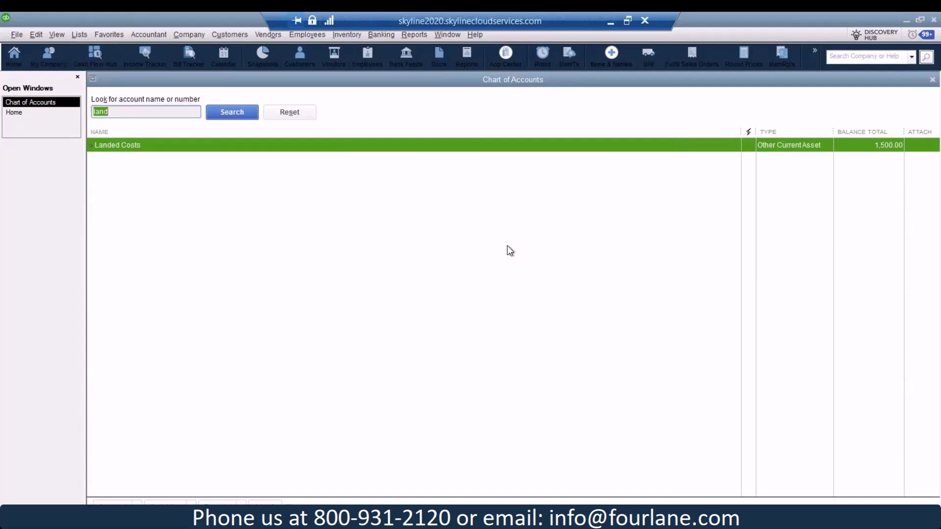
pyautogui.click(933, 80)
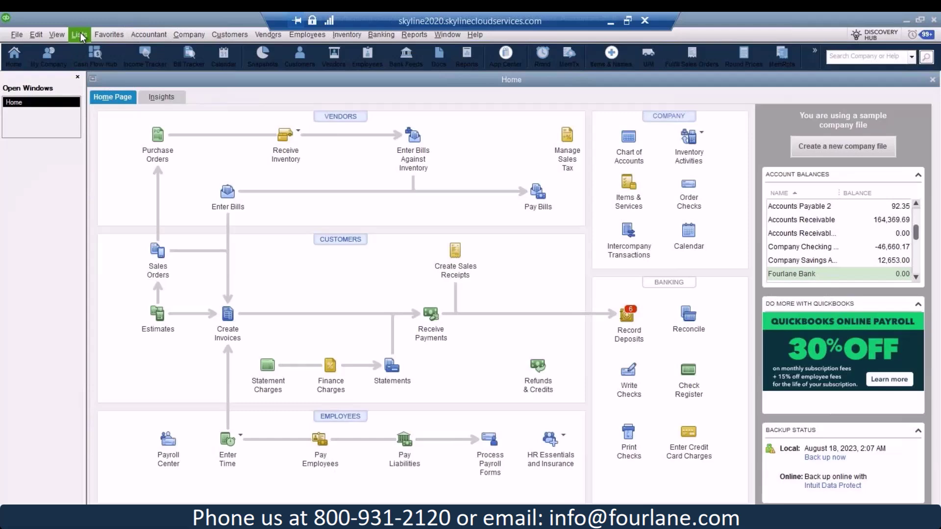
# - Open the Shipping other charge item from the Item List to review its type and account, and cancel without changes
pyautogui.click(80, 35)
pyautogui.click(80, 35)
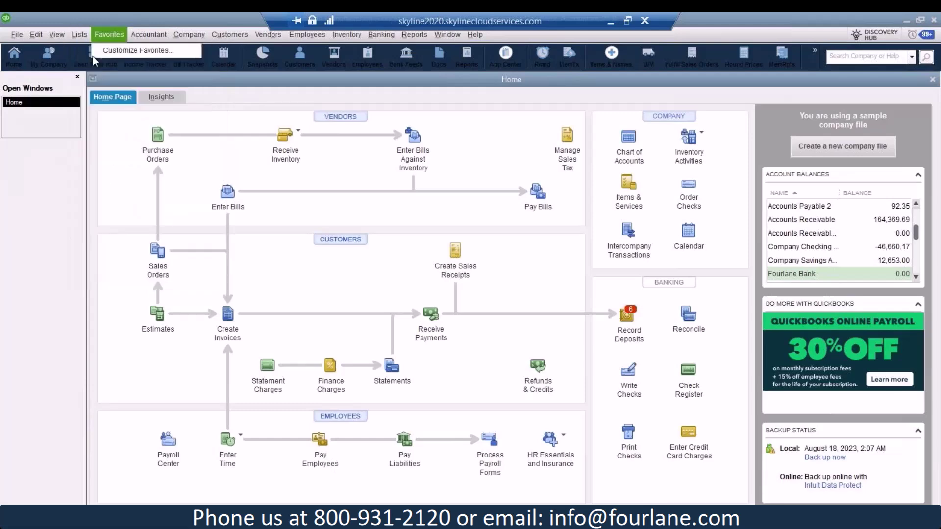
pyautogui.click(80, 35)
pyautogui.click(84, 62)
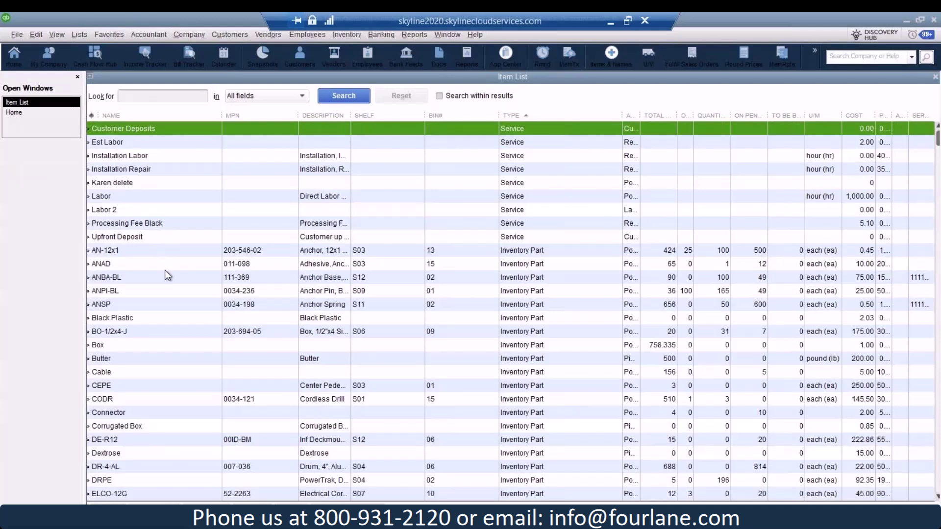
pyautogui.scroll(-20, 166, 274)
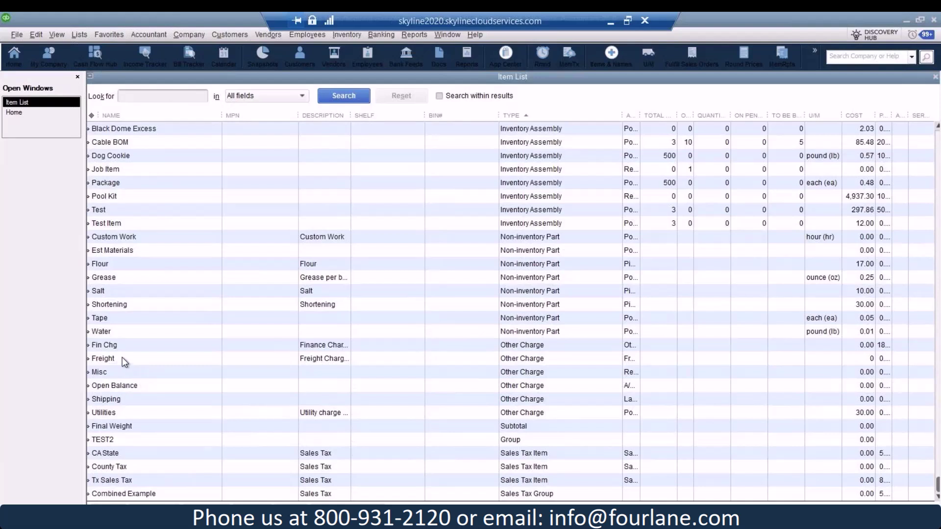
pyautogui.doubleClick(125, 396)
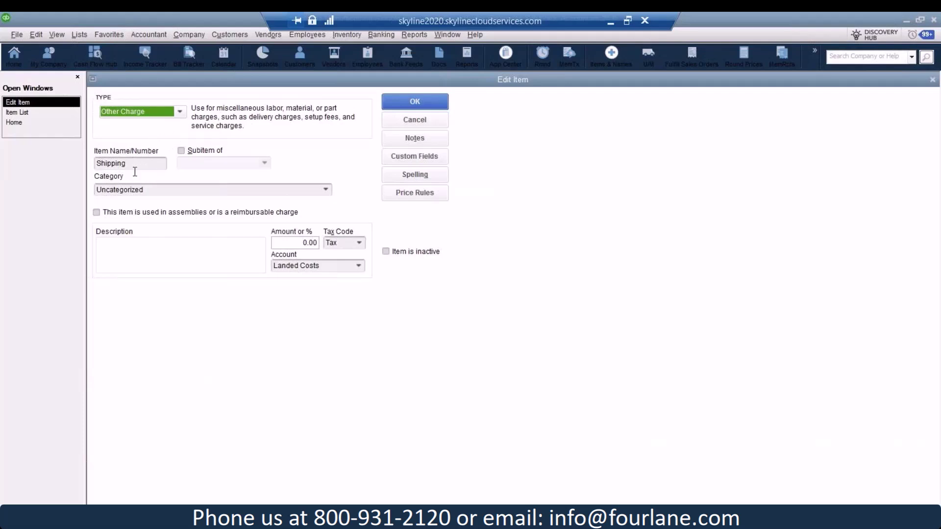
pyautogui.click(390, 125)
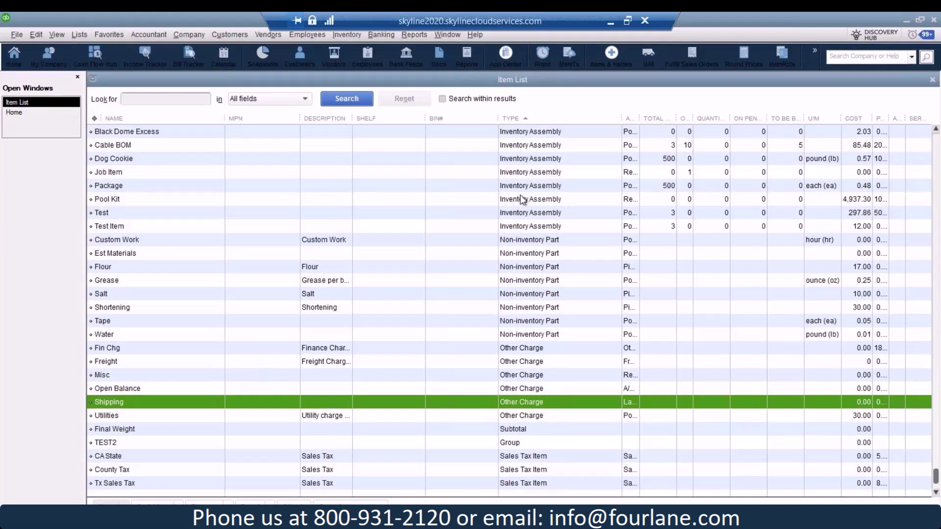
# - Start a new vendor bill for FedEx with an amount due of 1,000.00
pyautogui.click(260, 37)
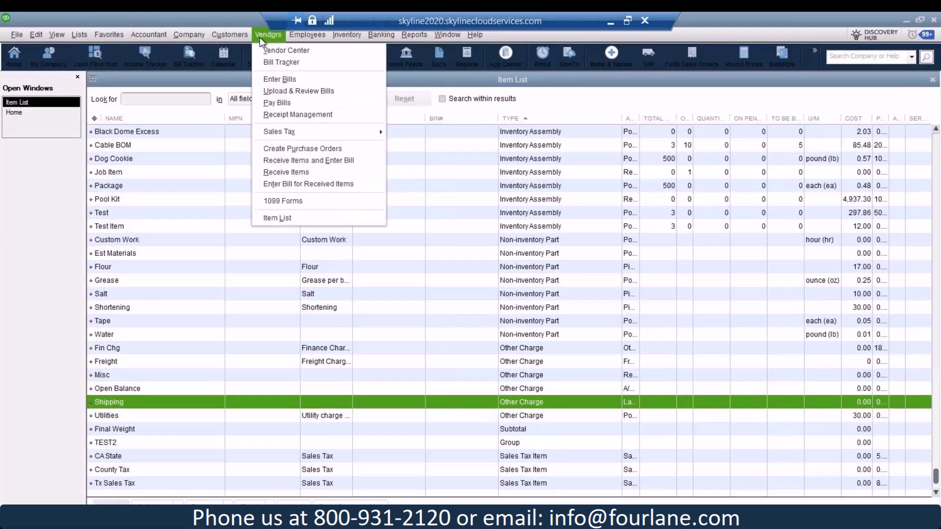
pyautogui.click(275, 79)
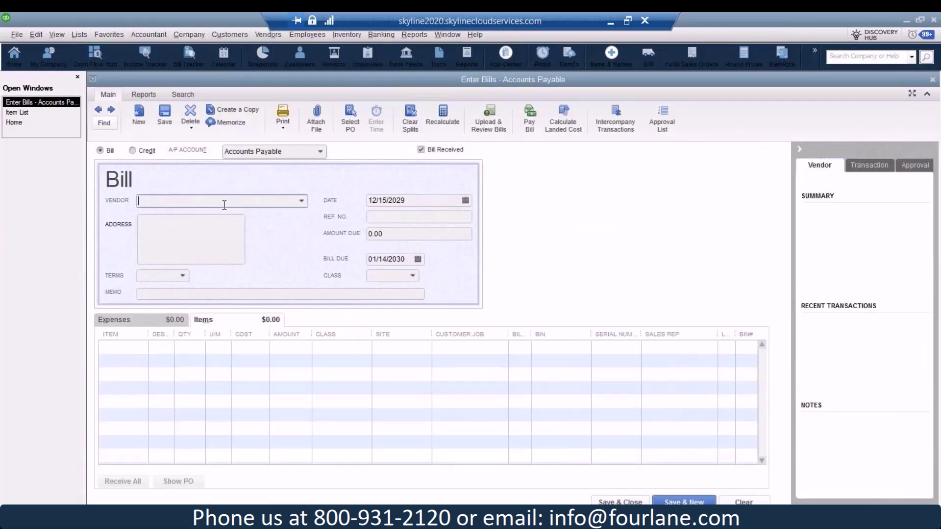
pyautogui.write('Fe')
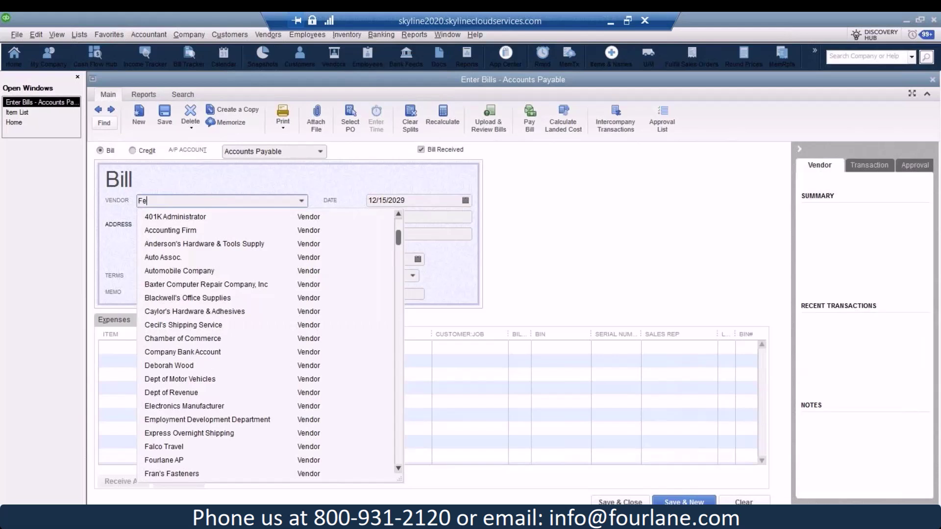
pyautogui.write('dEx')
pyautogui.press('Tab')
pyautogui.click(396, 217)
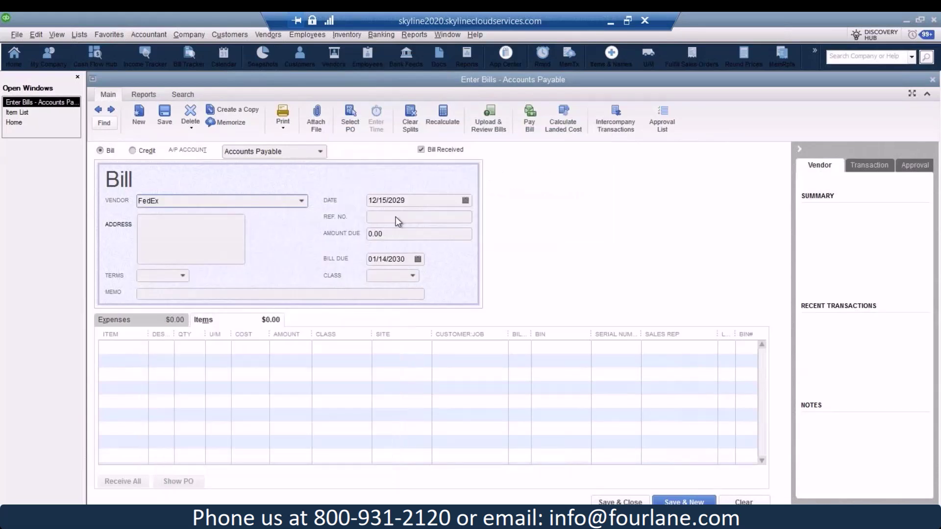
pyautogui.click(425, 221)
pyautogui.press('Tab')
pyautogui.write('1000')
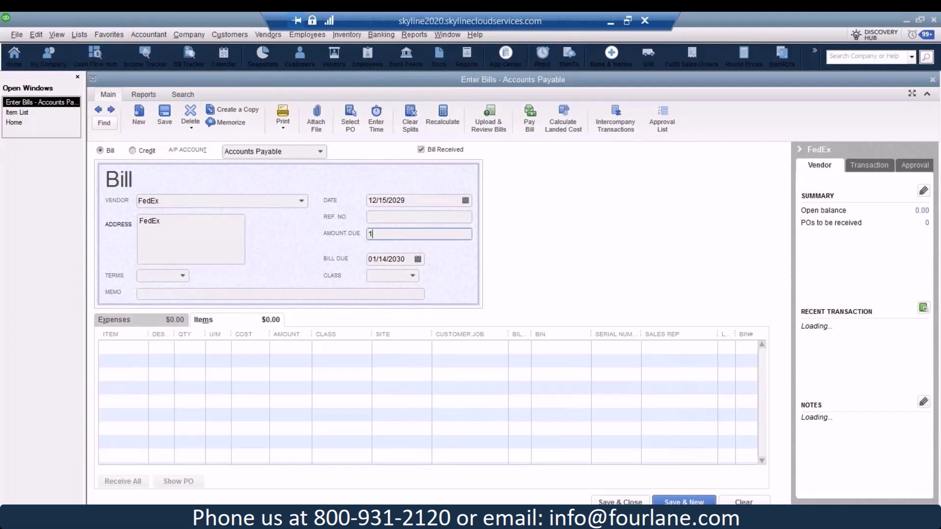
pyautogui.press('Tab')
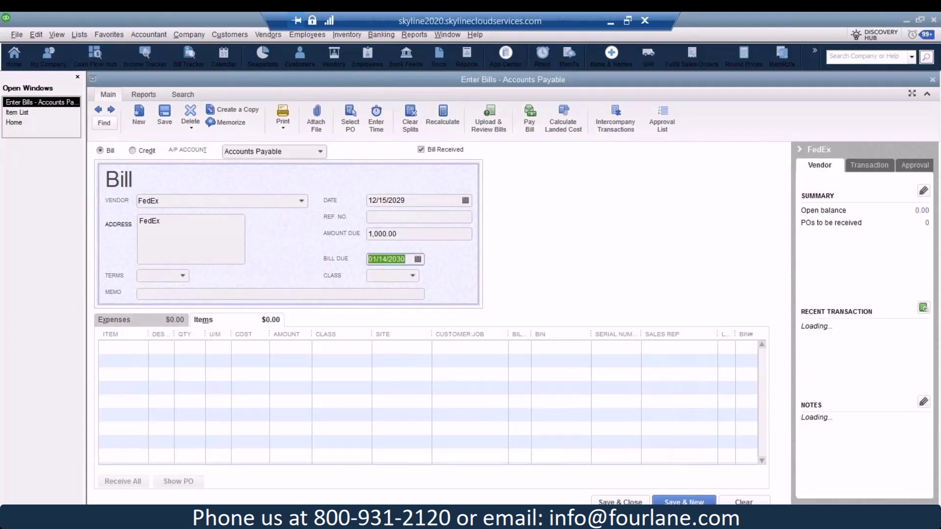
# - Add a Shipping item line with a cost of 1,000 to the bill, and save and close it without assigning a class
pyautogui.click(124, 346)
pyautogui.write('land')
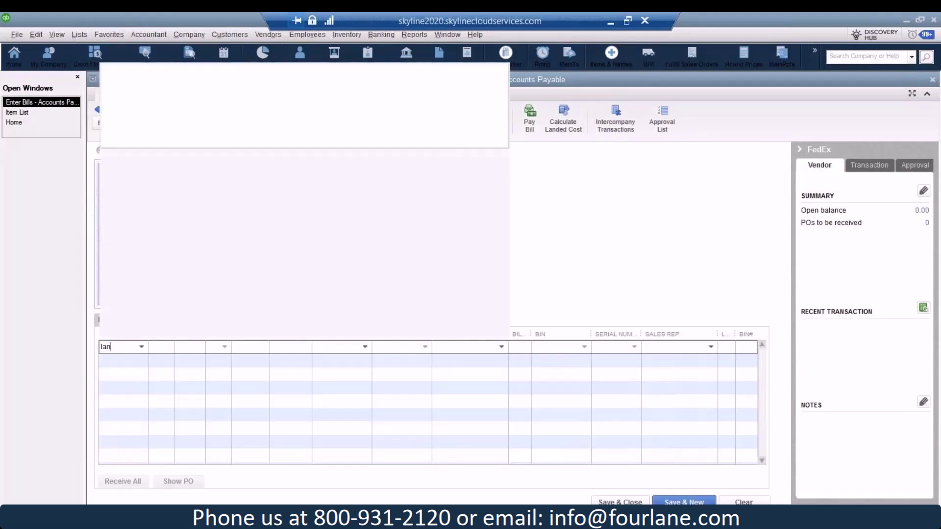
pyautogui.press('BackSpace')
pyautogui.press('BackSpace')
pyautogui.press('BackSpace')
pyautogui.press('BackSpace')
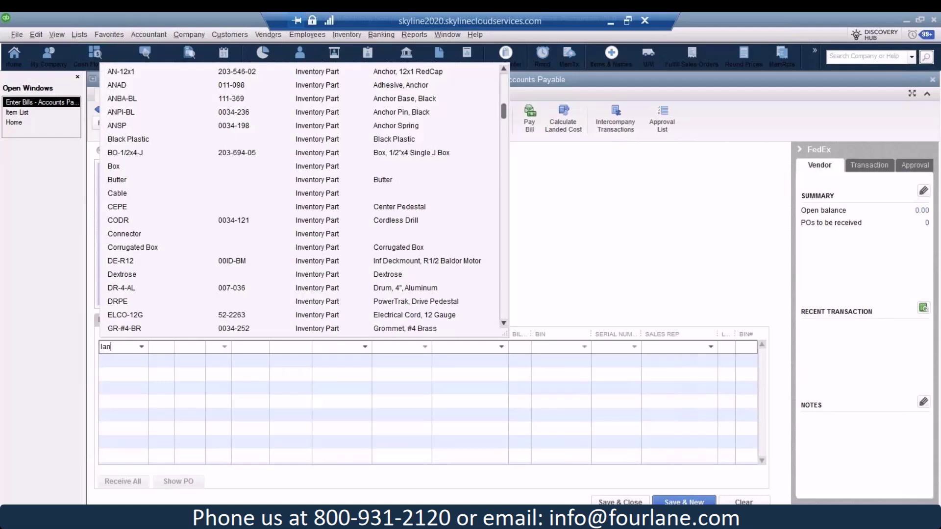
pyautogui.write('Shipping')
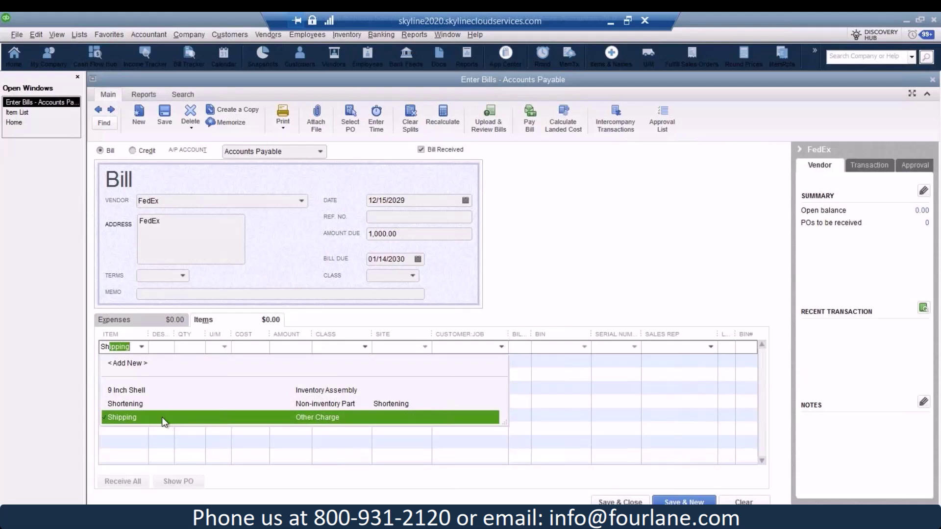
pyautogui.click(162, 417)
pyautogui.press('Tab')
pyautogui.press('Tab')
pyautogui.press('Tab')
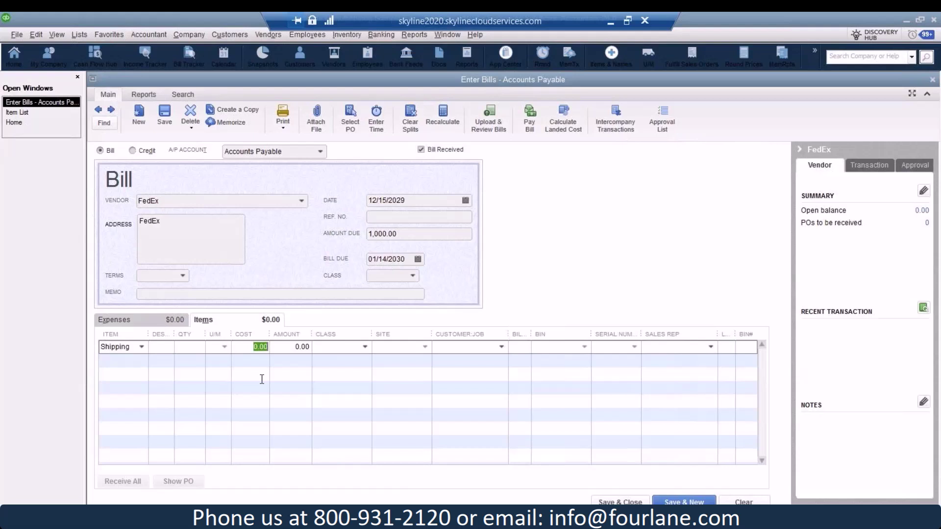
pyautogui.write('1000')
pyautogui.press('Tab')
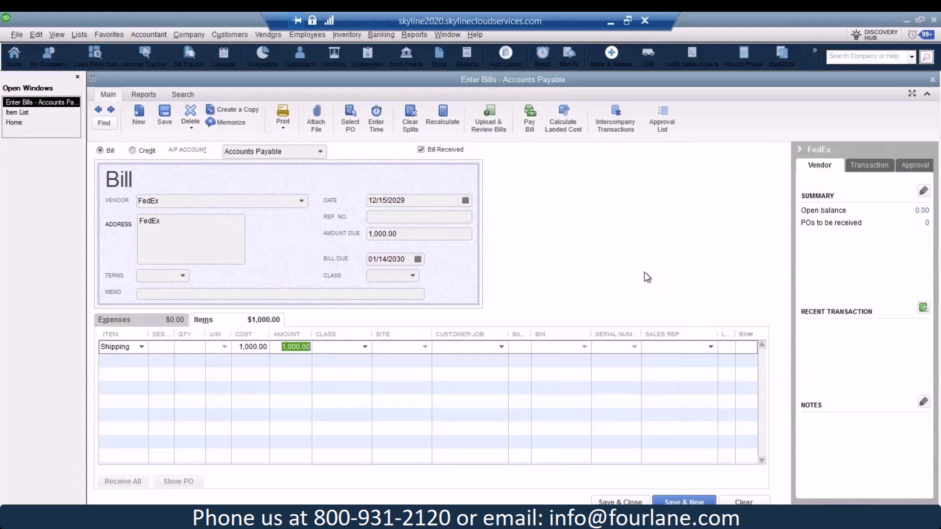
pyautogui.click(621, 501)
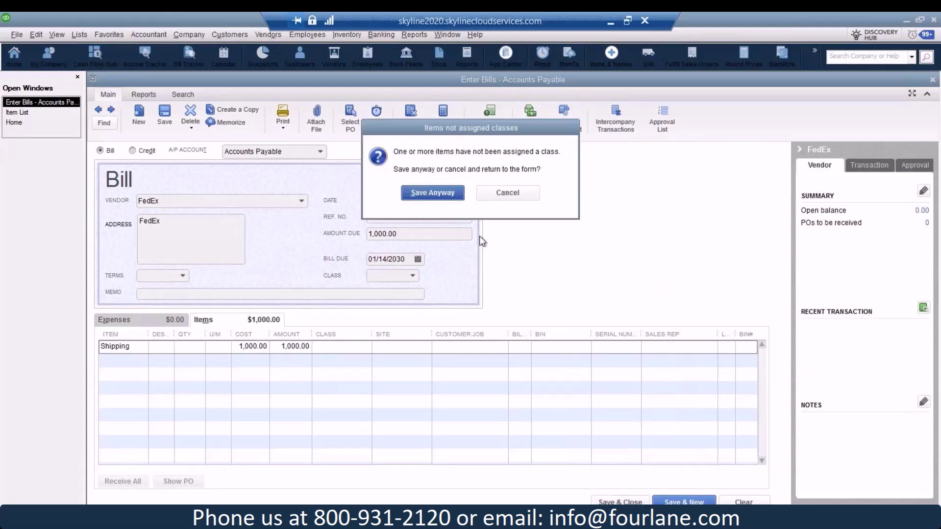
pyautogui.click(434, 192)
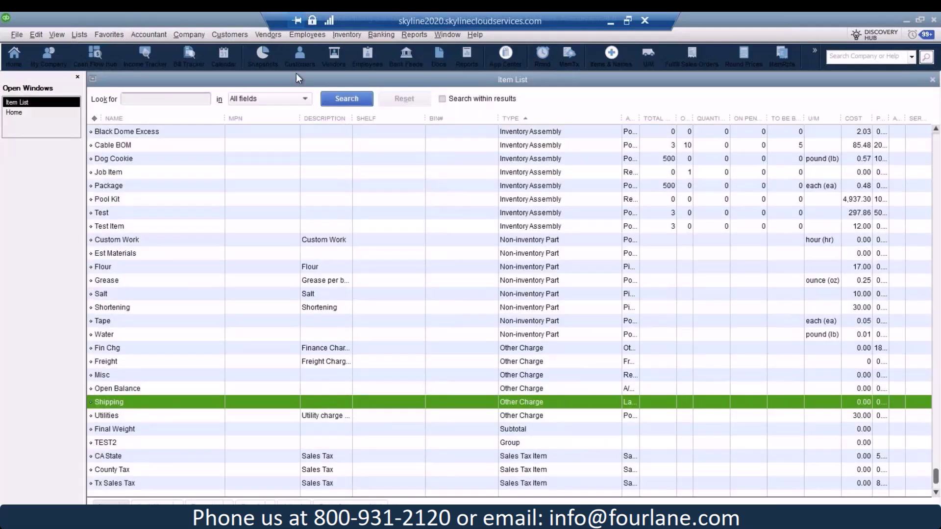
# - Open Calculate Landed Cost, check the date range options for adding shipping and handling bills, and close it without adding any
pyautogui.click(338, 35)
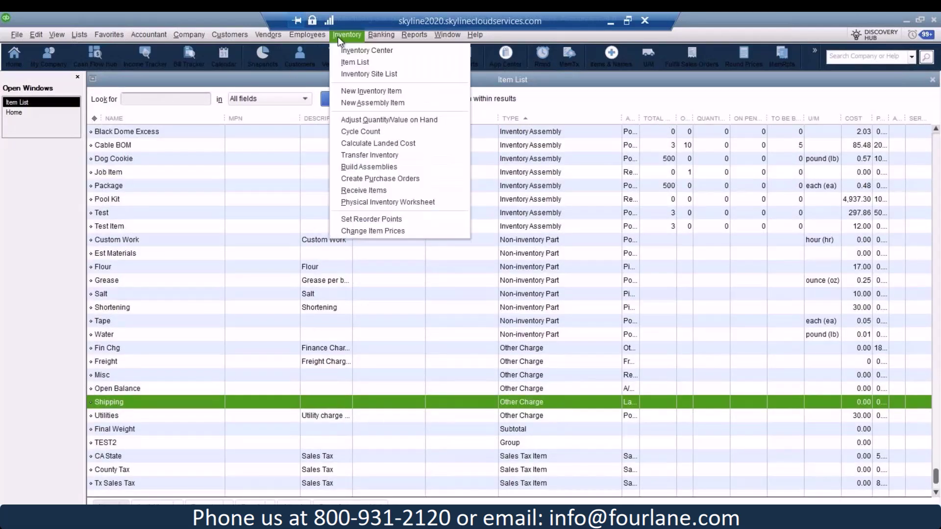
pyautogui.click(370, 144)
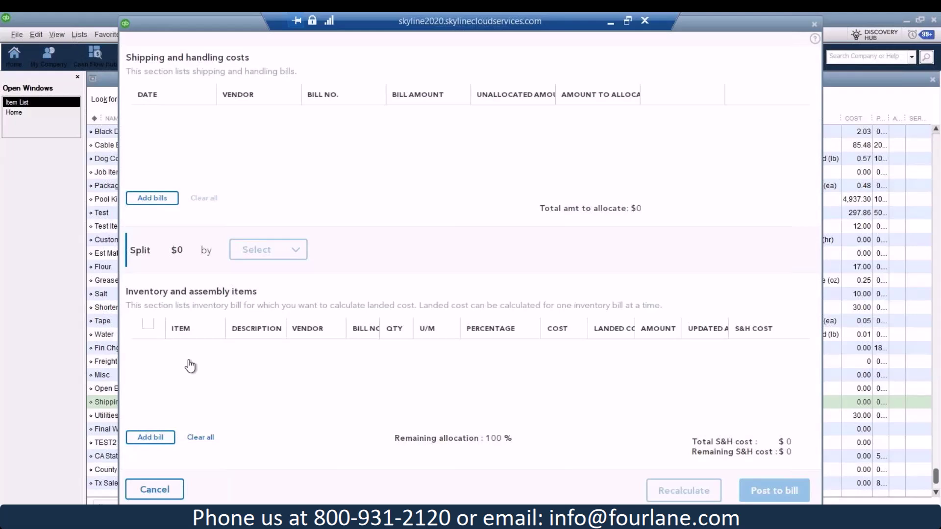
pyautogui.click(163, 205)
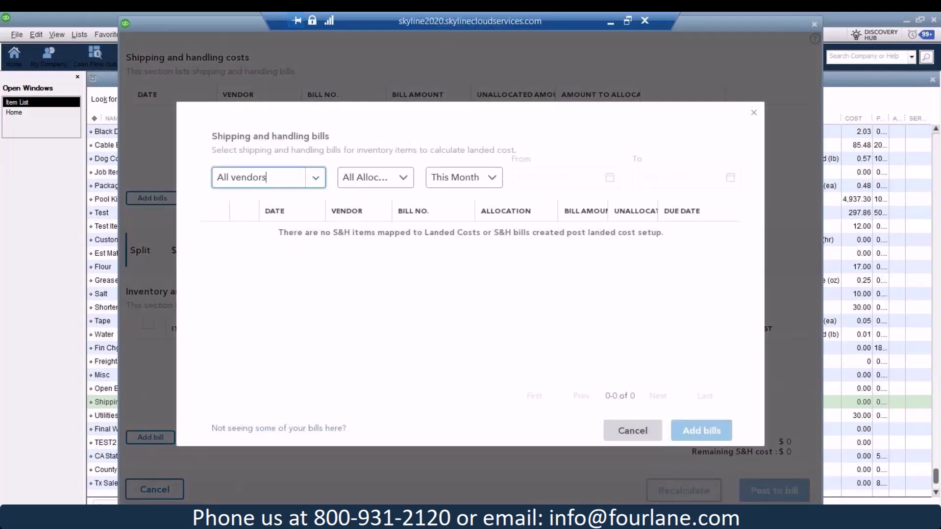
pyautogui.click(492, 183)
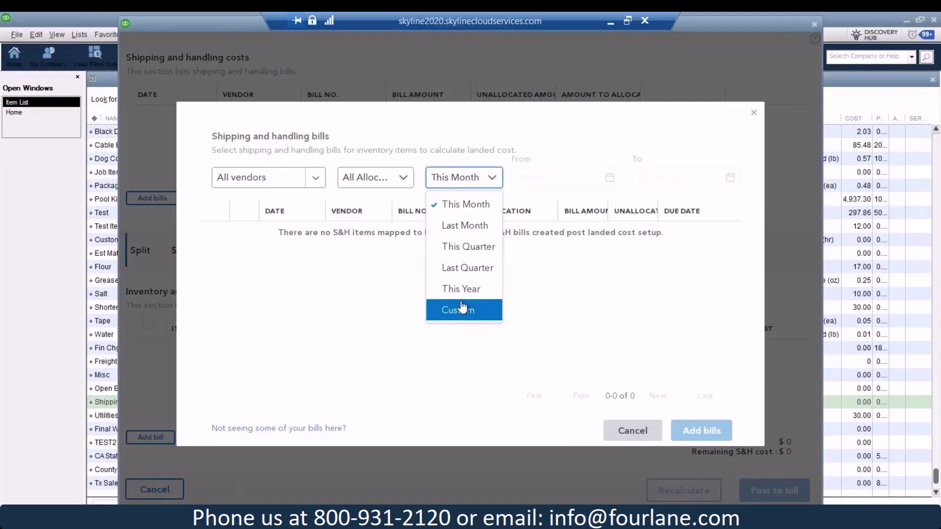
pyautogui.click(755, 114)
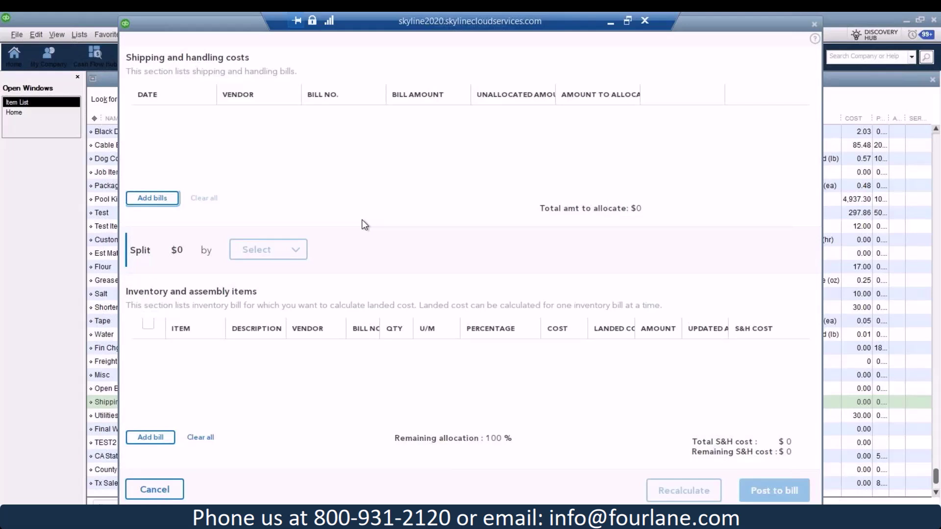
pyautogui.click(817, 22)
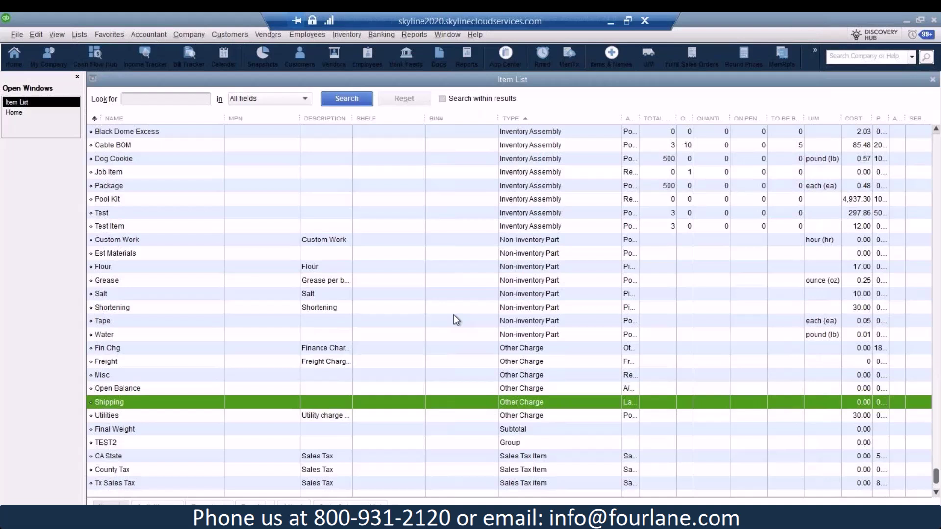
# - Look through the available Purchases and Sales reports without opening any, and close the Item List
pyautogui.click(412, 36)
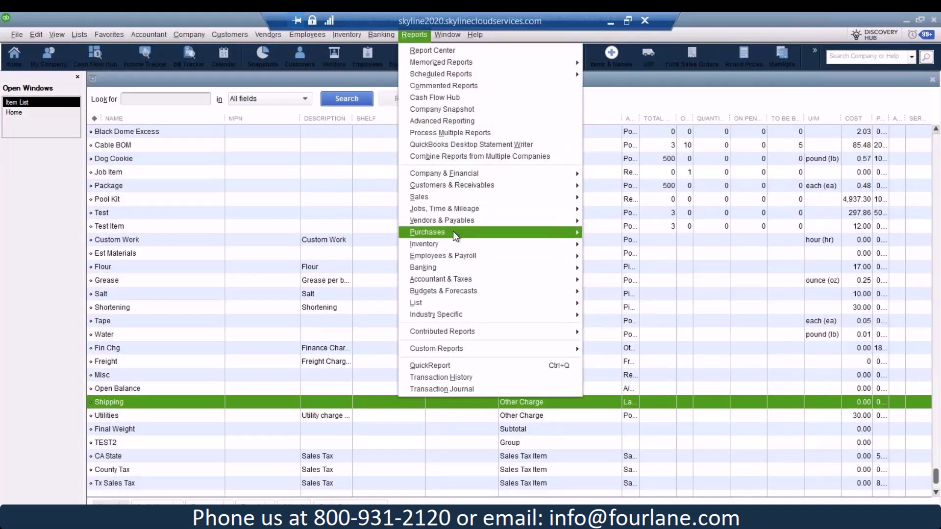
pyautogui.moveTo(453, 234)
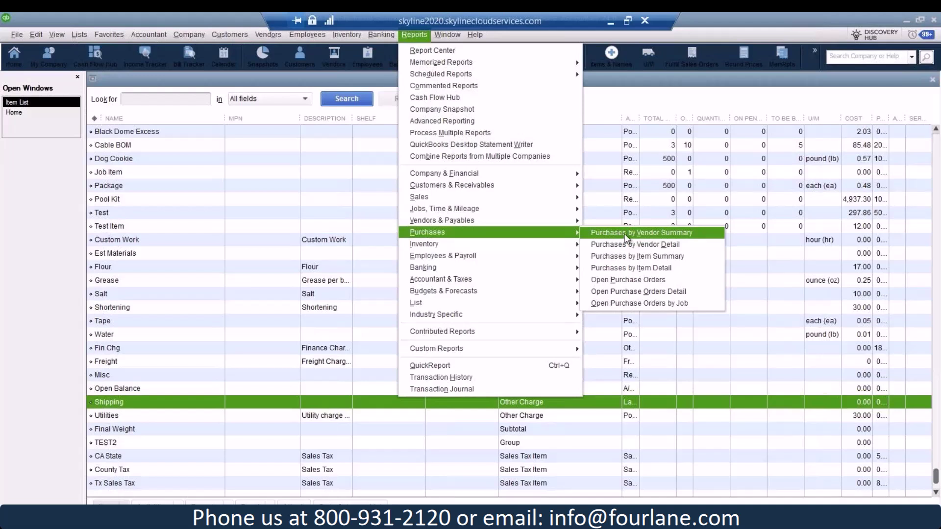
pyautogui.moveTo(574, 202)
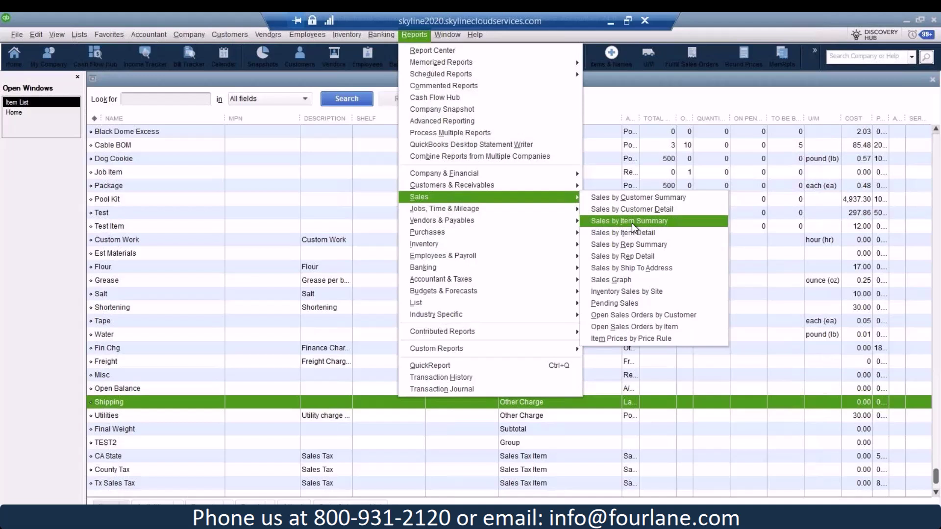
pyautogui.click(649, 81)
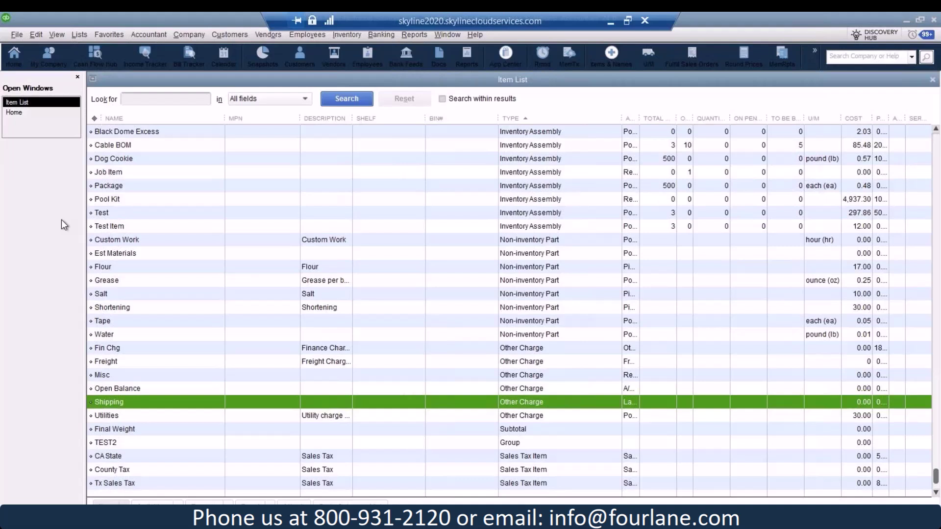
pyautogui.click(933, 80)
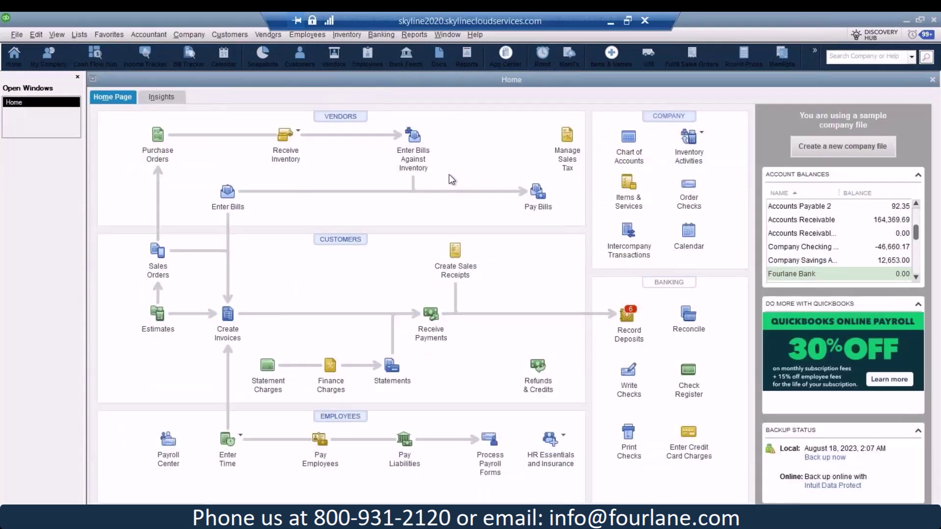